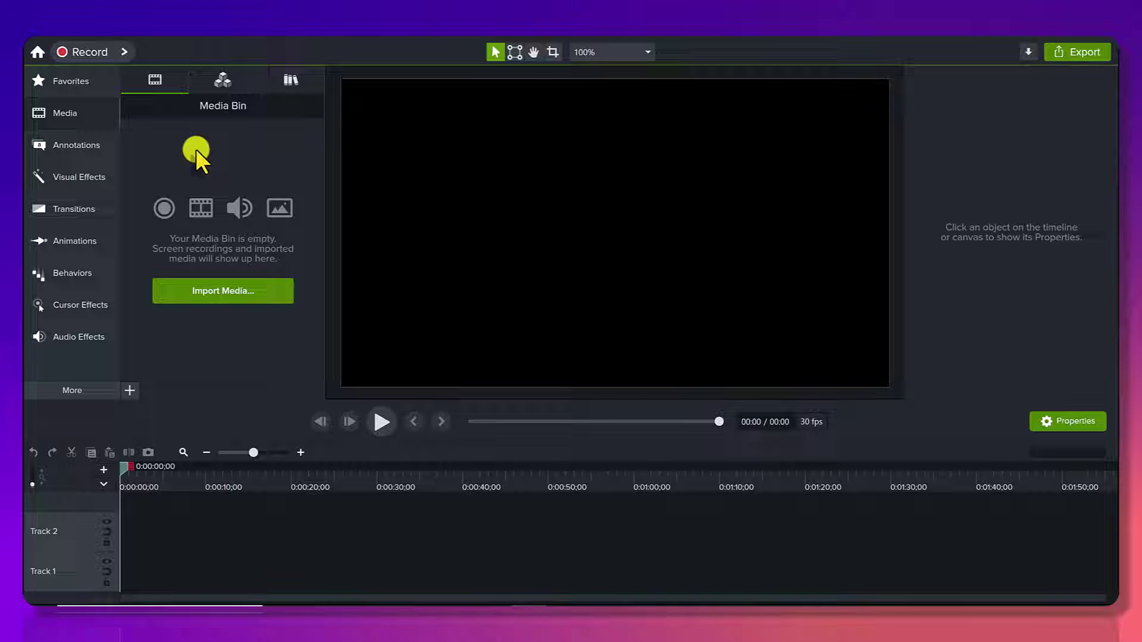
- Open the Library, expand Counters and browse Countdown Frames, Countdown Seconds and Media Timestamp
left_click(291, 80)
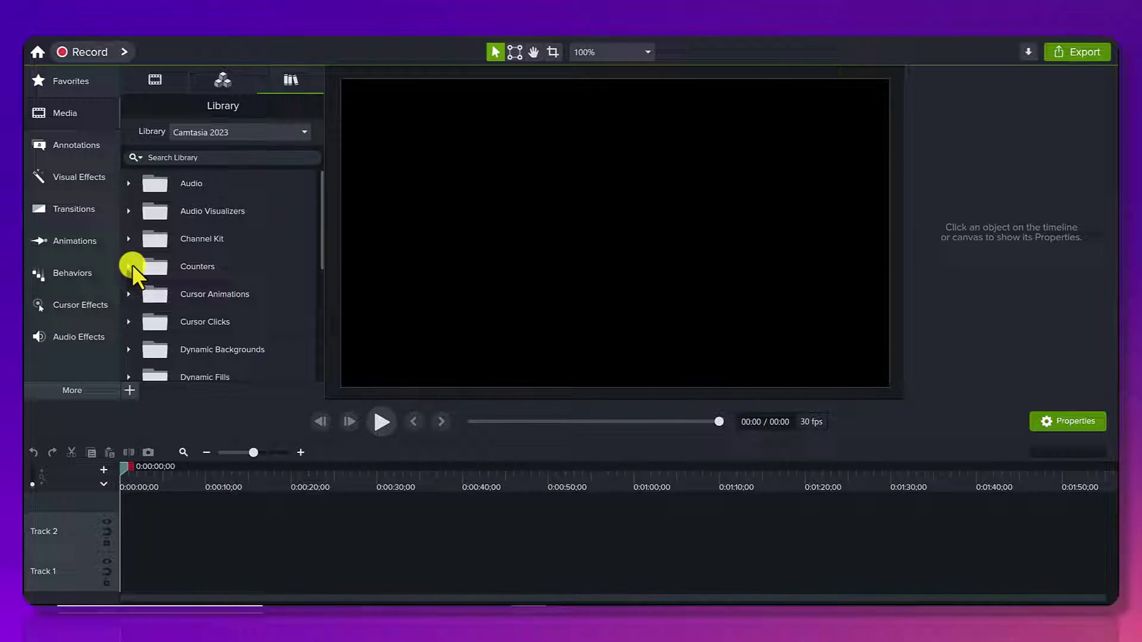
left_click(129, 266)
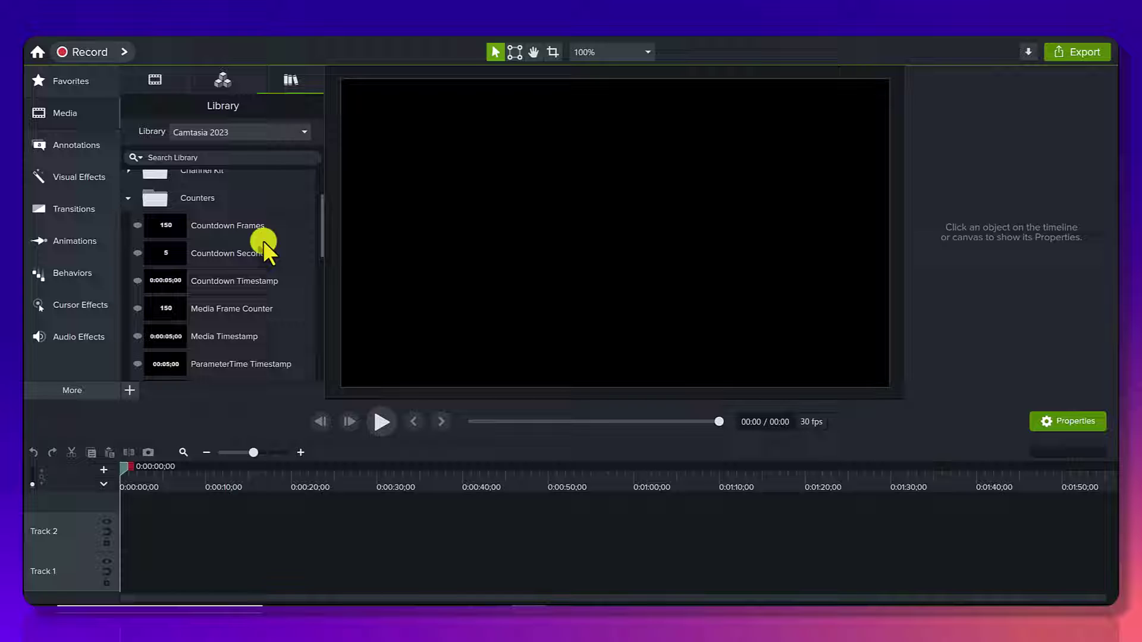
scroll(263, 240, "down", 1)
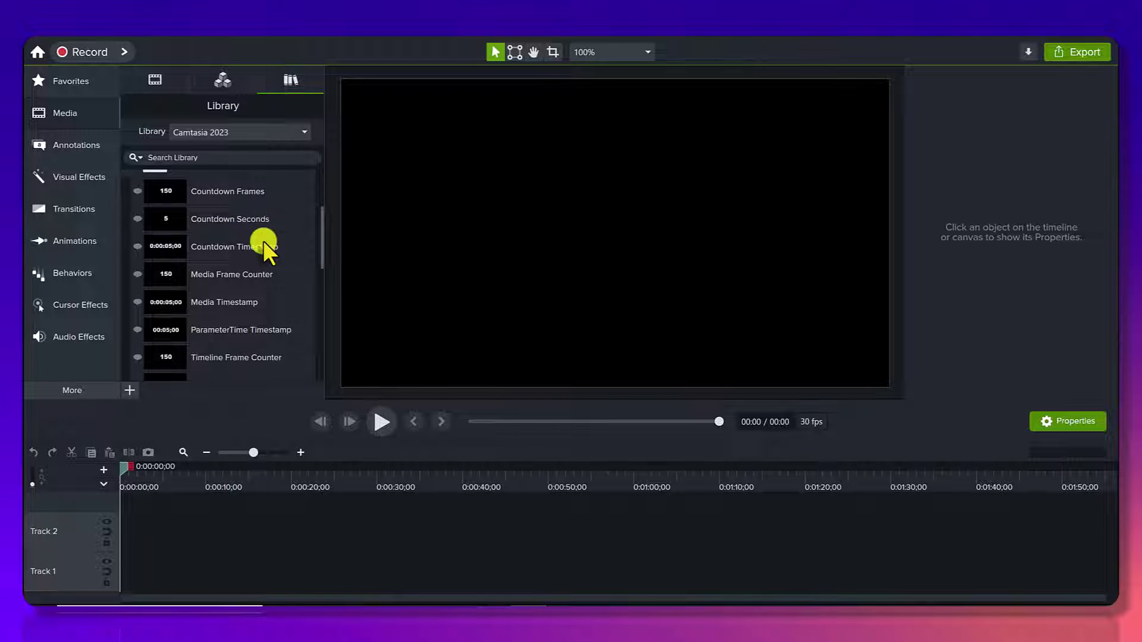
scroll(262, 240, "down", 1)
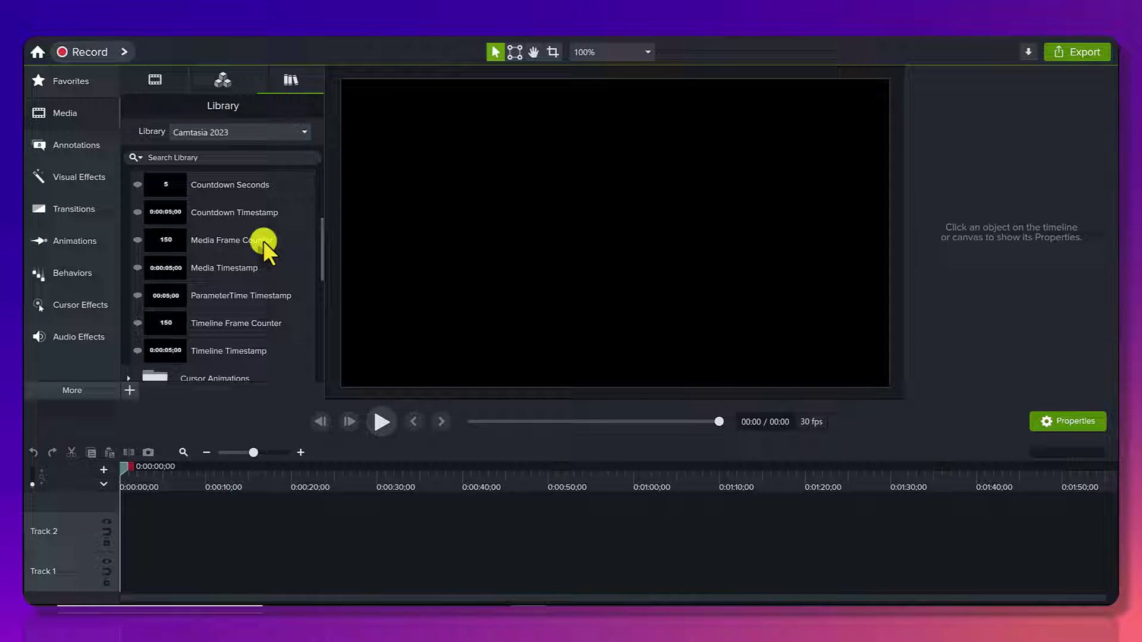
scroll(263, 240, "up", 1)
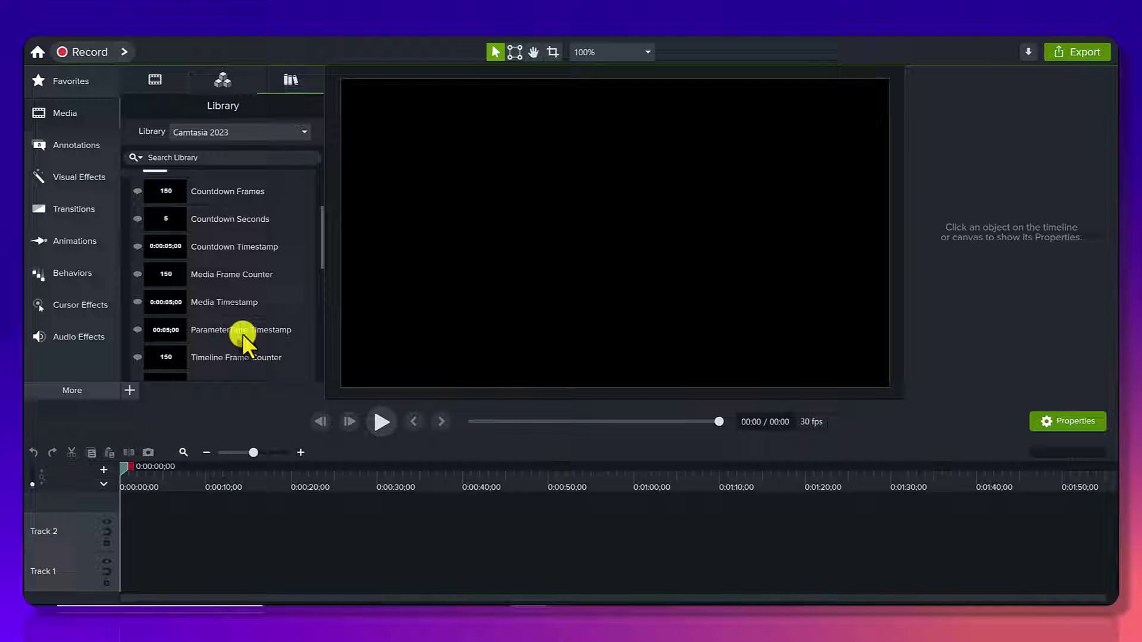
scroll(241, 333, "down", 1)
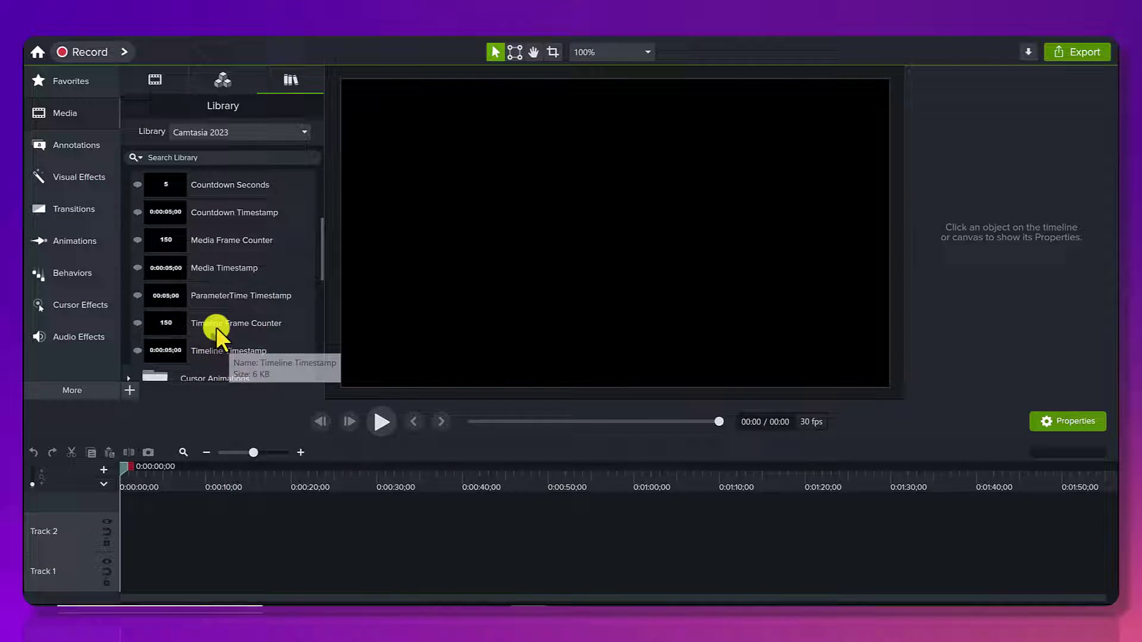
scroll(216, 327, "up", 4)
scroll(216, 323, "down", 1)
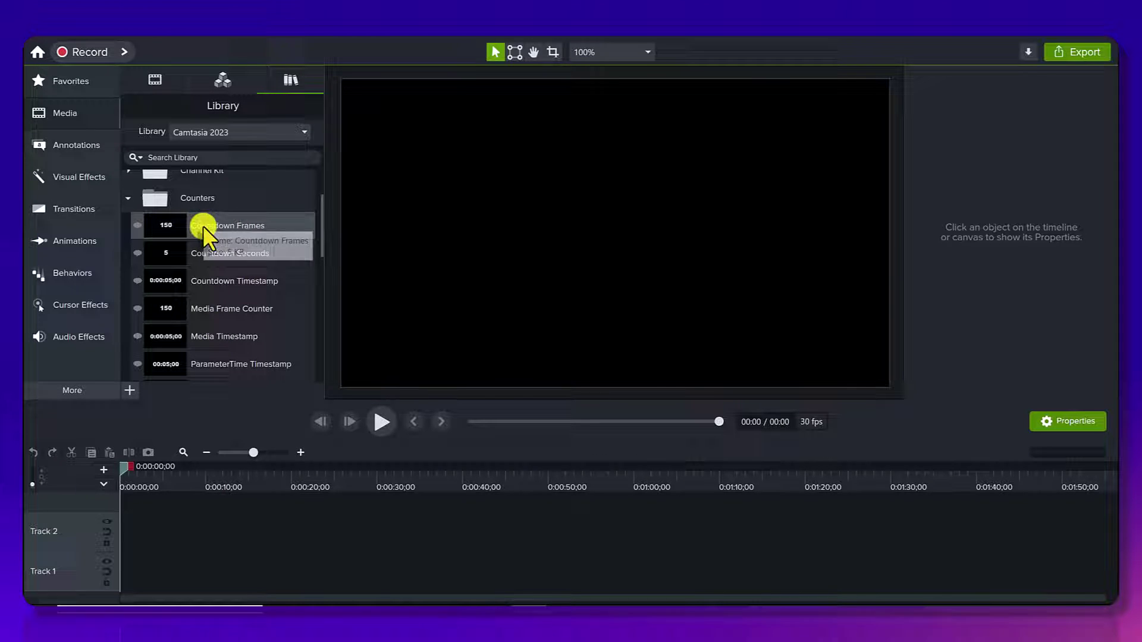
- Add the Countdown Frames counter to Track 2 and preview it counting down
left_click_drag(202, 226, 154, 534)
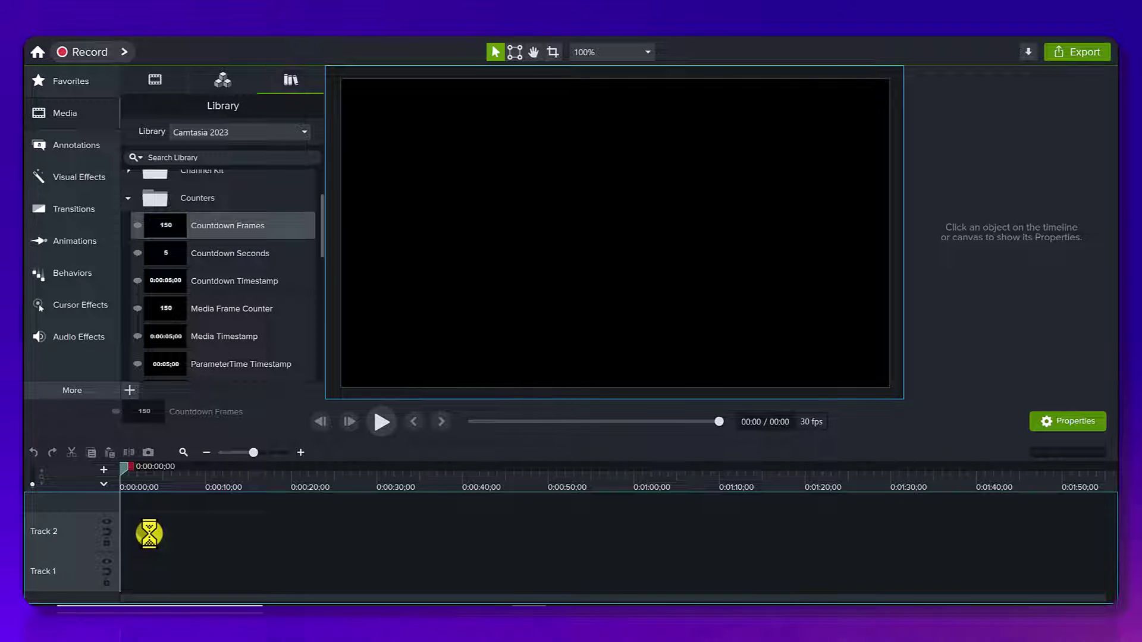
left_click(192, 470)
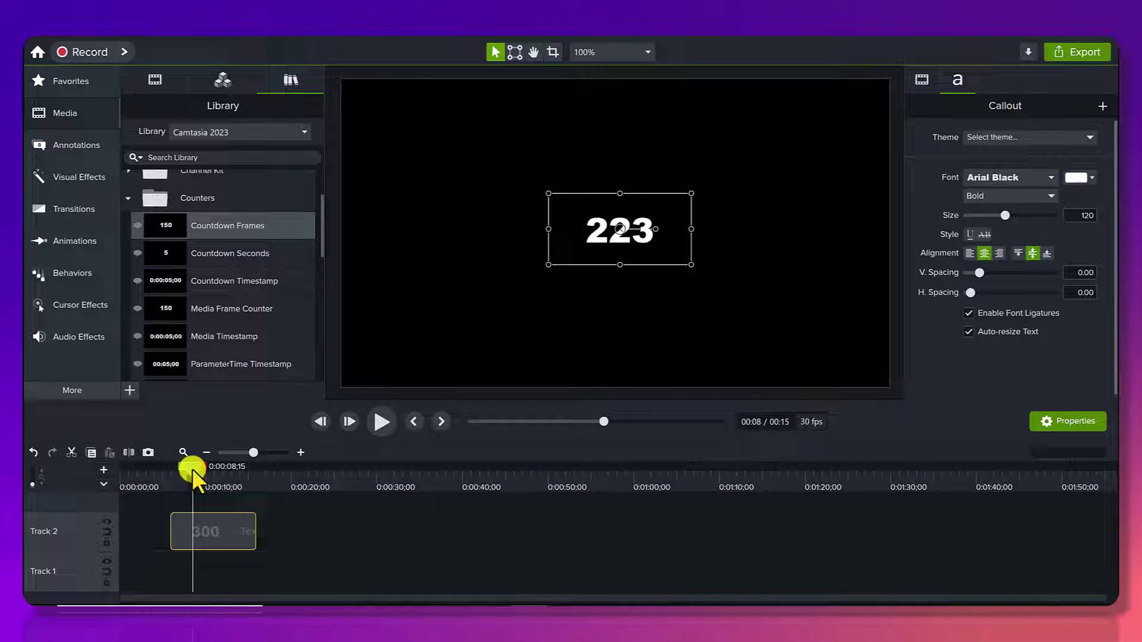
left_click_drag(191, 469, 270, 473)
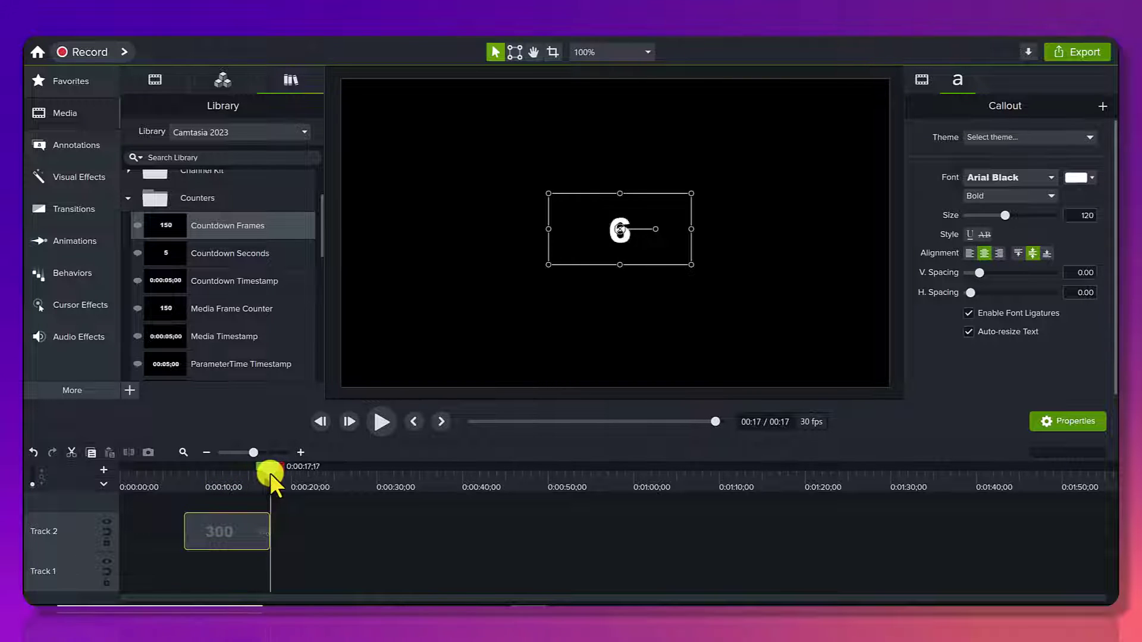
left_click(215, 468)
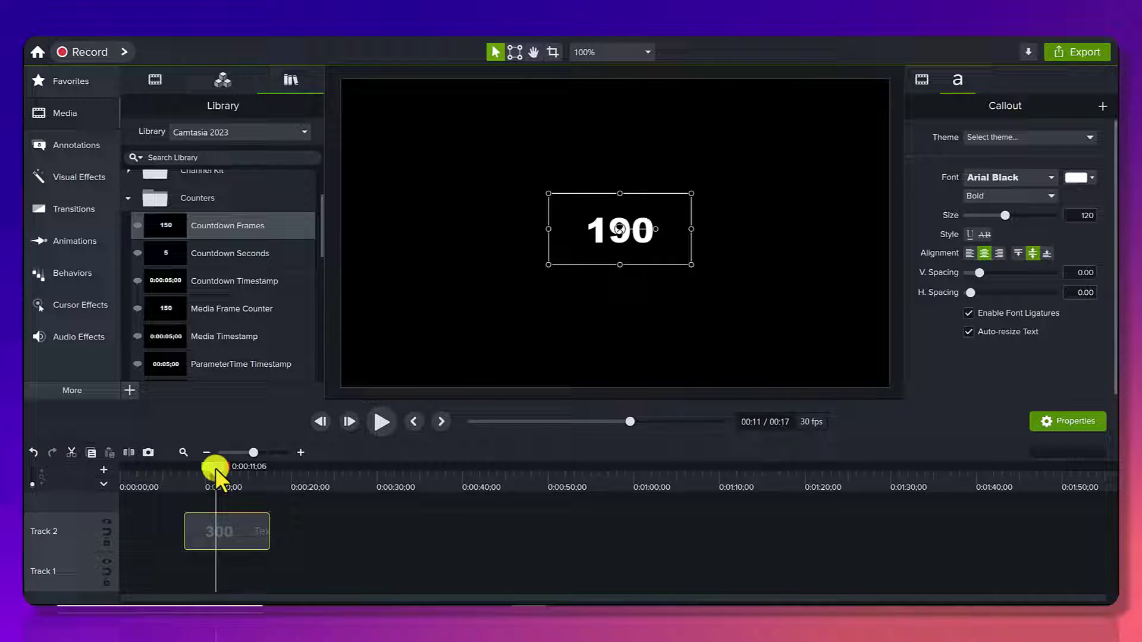
key("space")
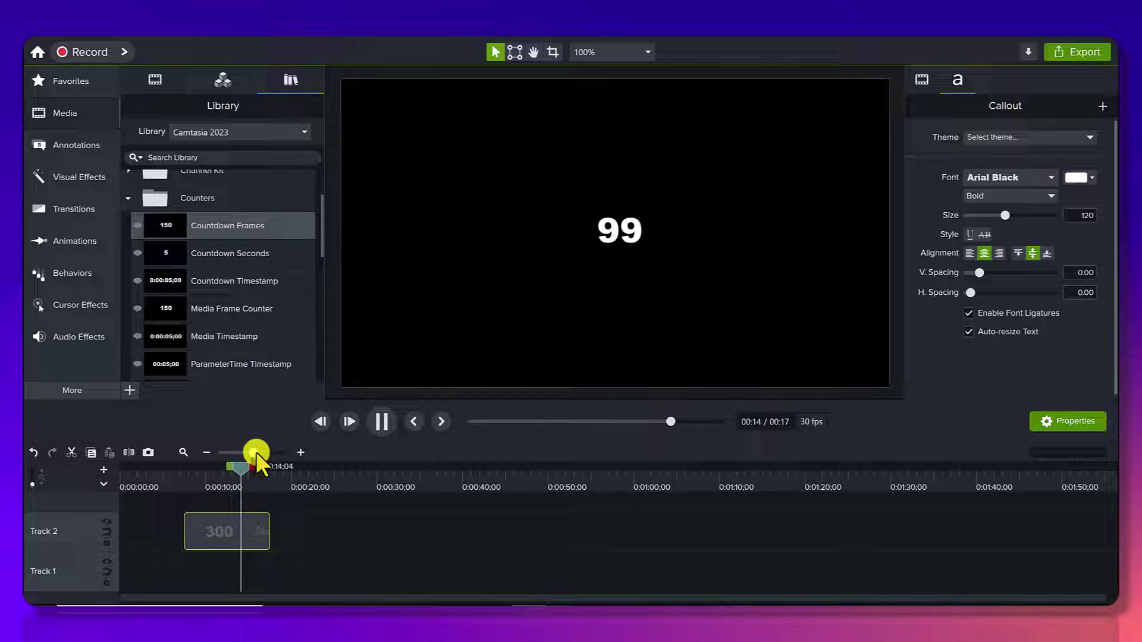
- Stretch the Countdown Frames clip so the project runs about 46 seconds
left_click(266, 531)
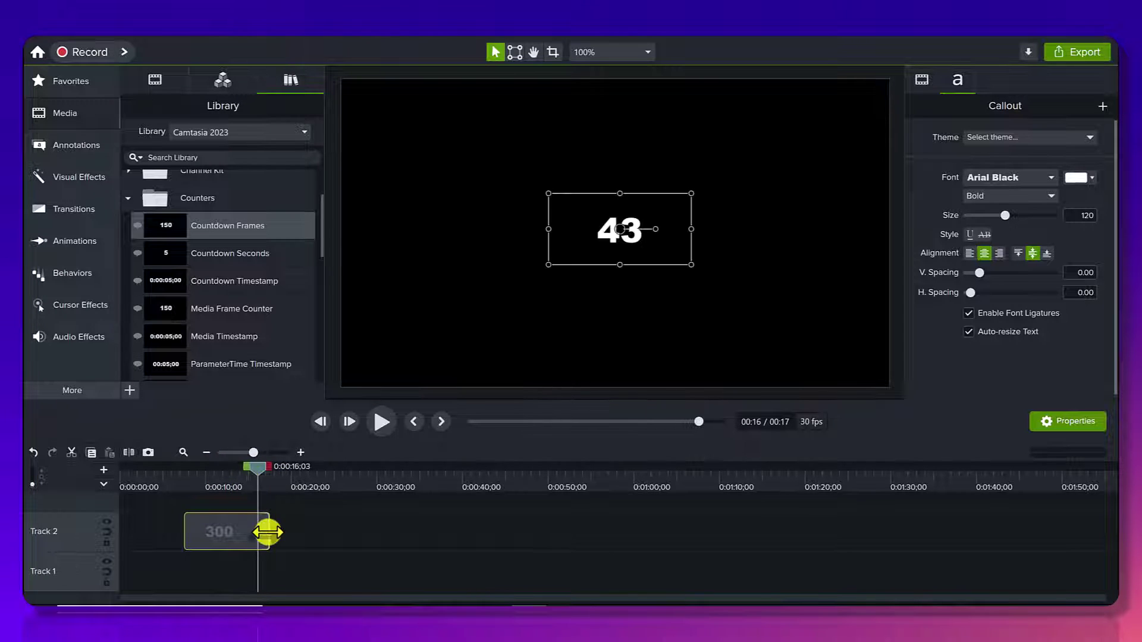
left_click_drag(267, 531, 521, 531)
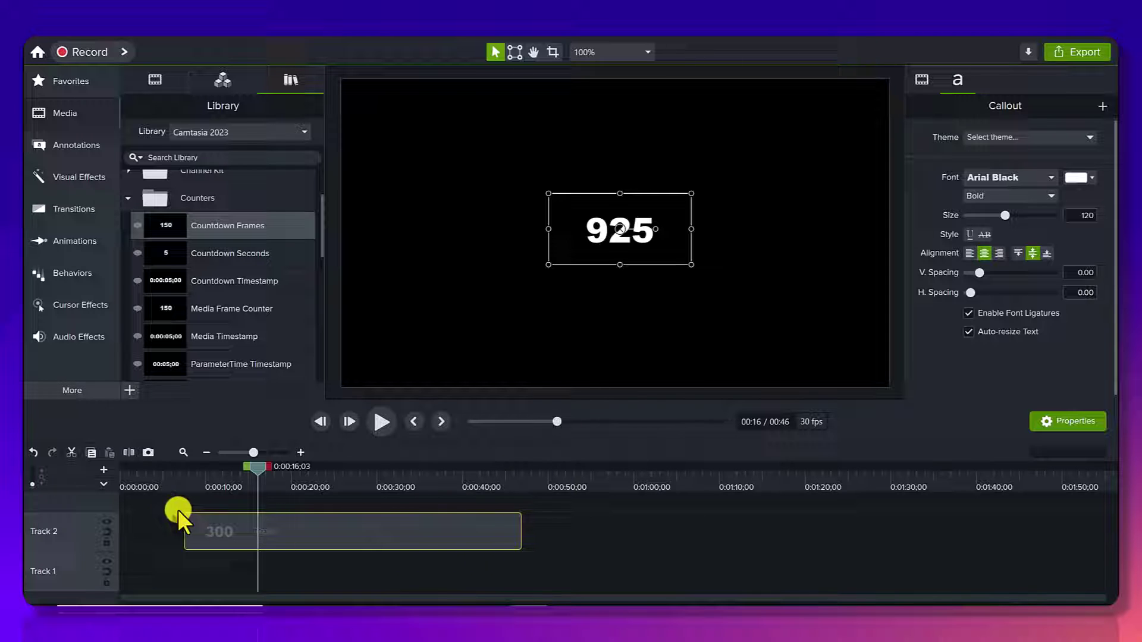
left_click_drag(195, 477, 184, 498)
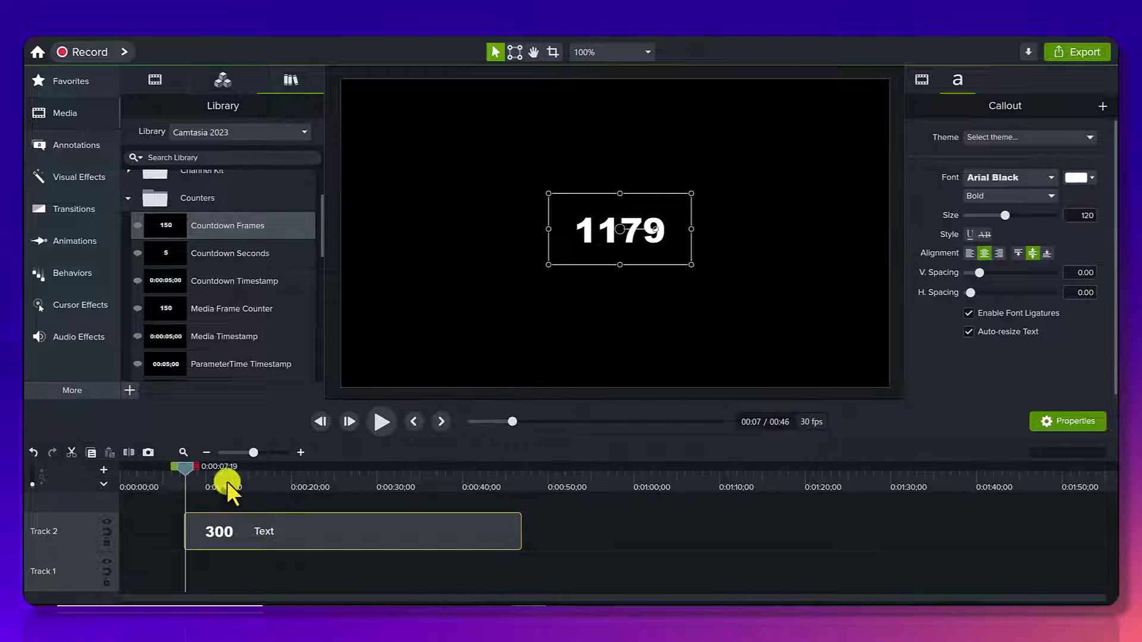
- Trim the Countdown Frames clip to start near 11 seconds, ending so the project runs 19 seconds
left_click_drag(521, 533, 272, 531)
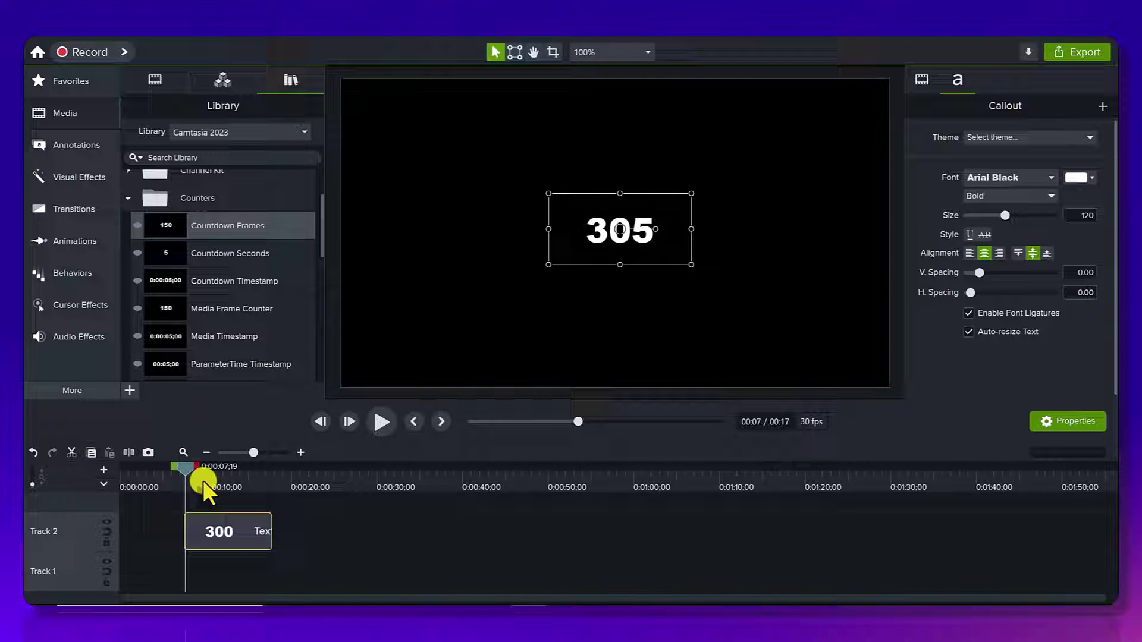
left_click(234, 534)
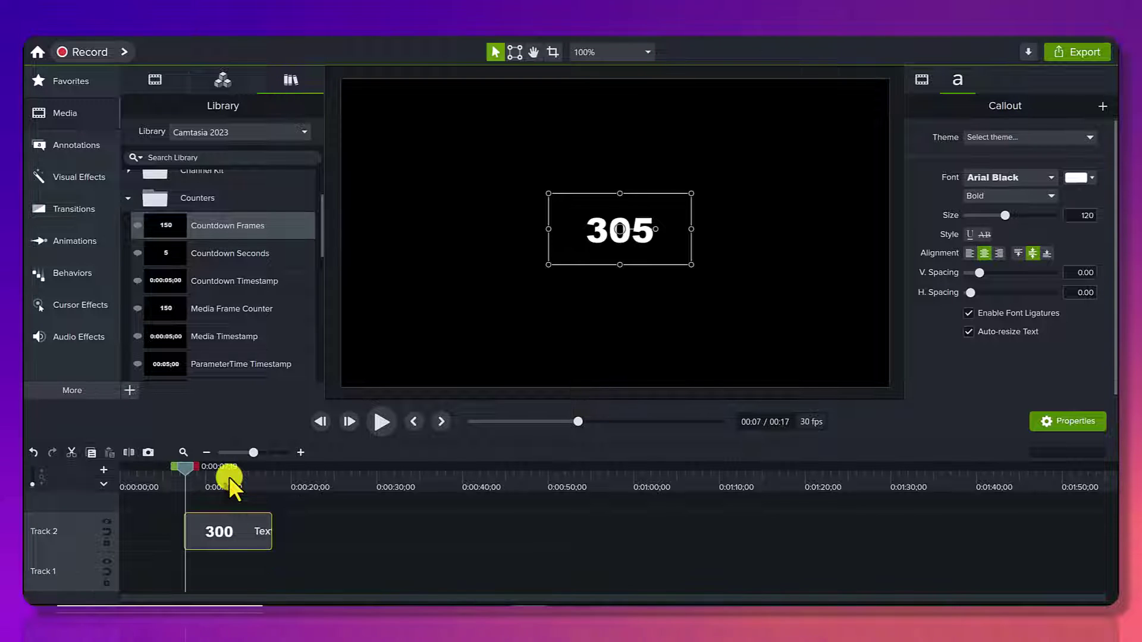
left_click_drag(190, 528, 219, 530)
left_click_drag(229, 484, 218, 478)
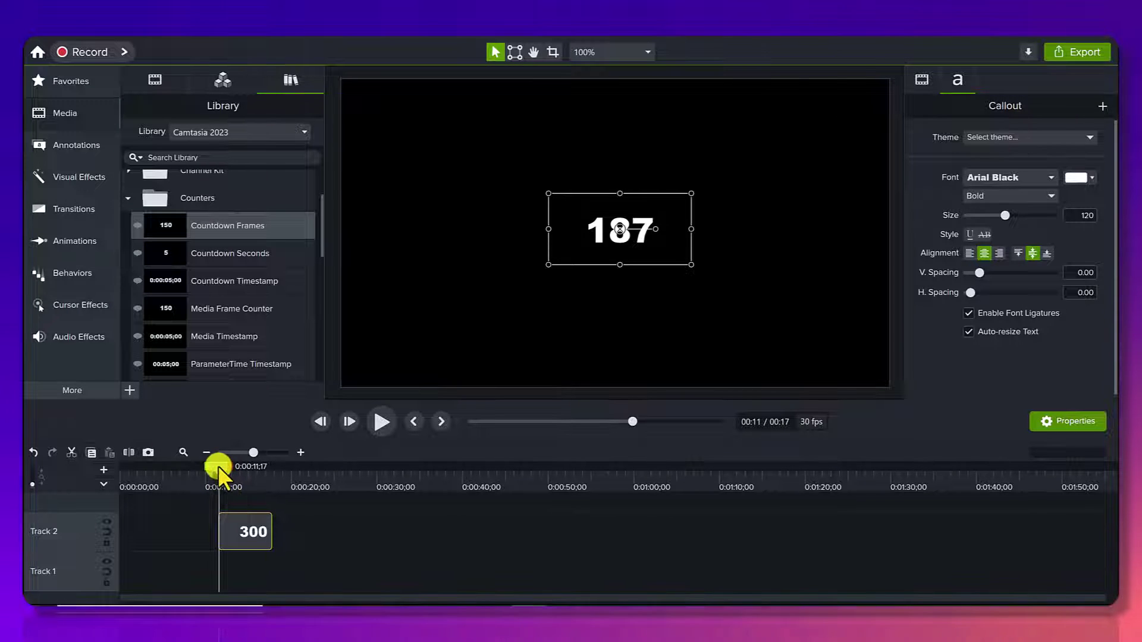
left_click_drag(218, 465, 238, 487)
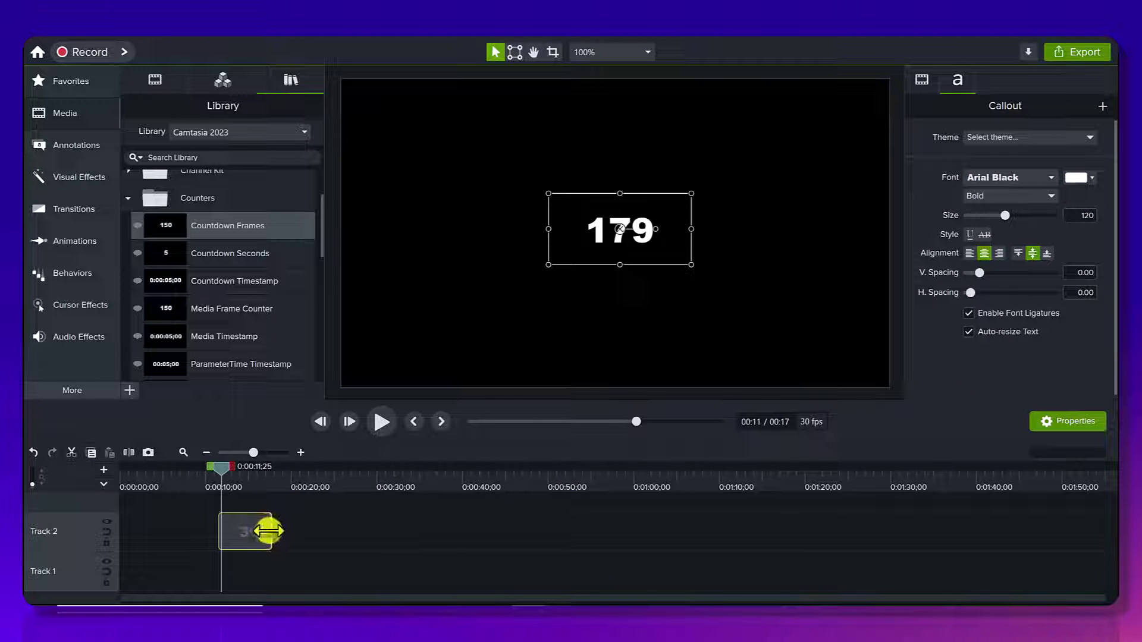
mouse_move(269, 531)
left_mouse_down()
mouse_move(403, 533)
mouse_move(645, 492)
mouse_move(312, 517)
mouse_move(798, 502)
mouse_move(364, 565)
mouse_move(247, 543)
mouse_move(232, 551)
mouse_move(484, 523)
mouse_move(290, 539)
left_mouse_up()
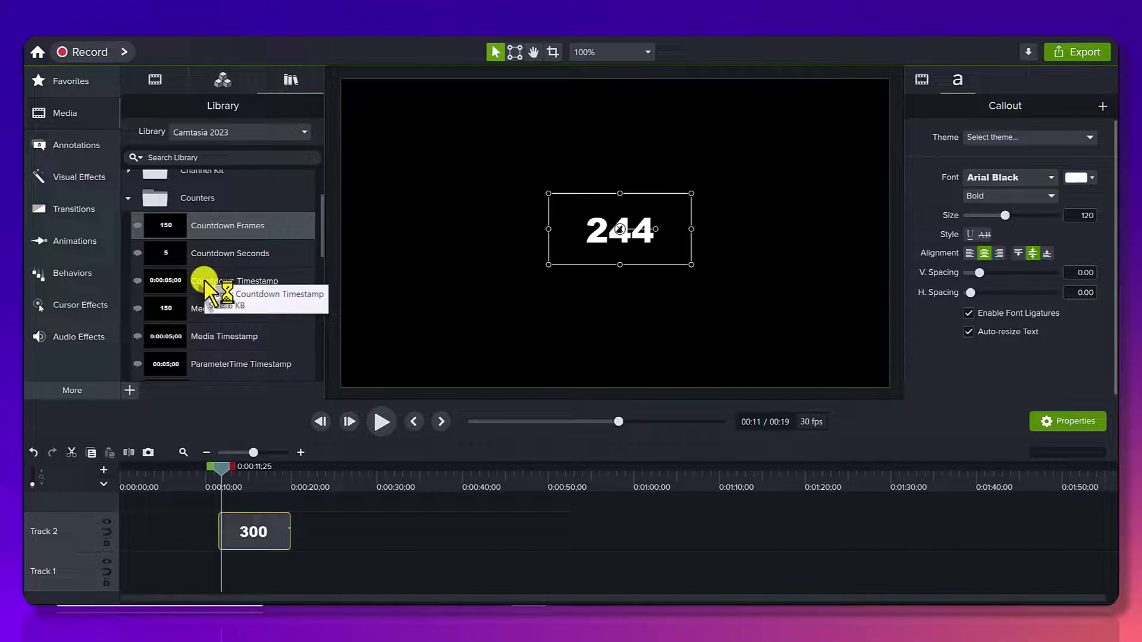
- Place a Countdown Timestamp clip at 0:00 on Track 2 and stretch it to about 1:06
left_click_drag(205, 286, 394, 532)
left_click(404, 486)
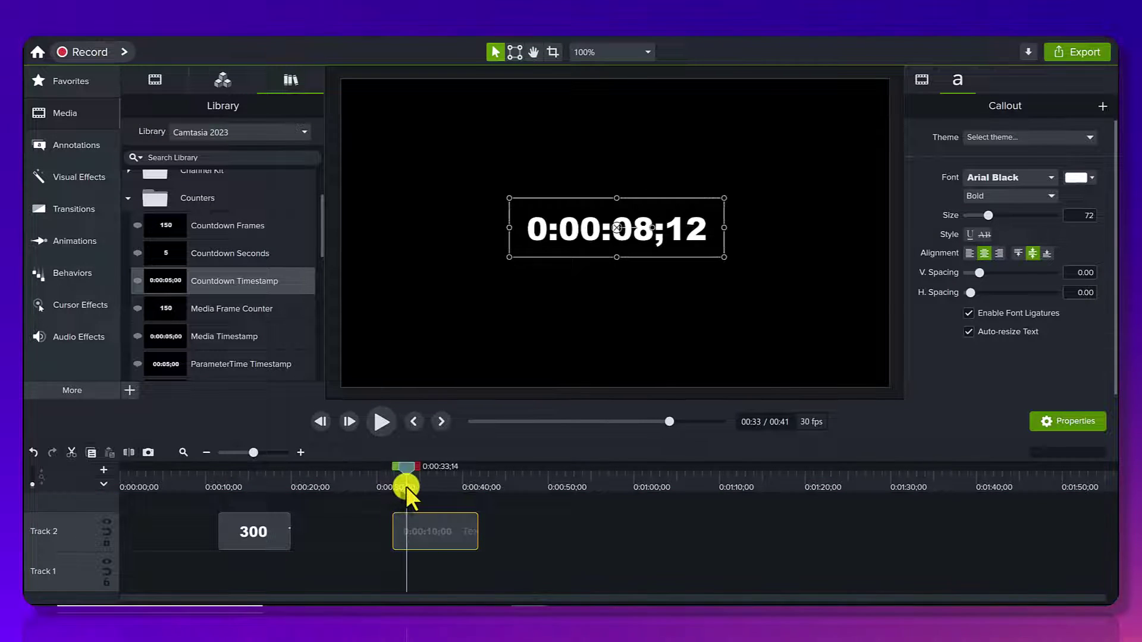
left_click_drag(437, 531, 122, 533)
left_click_drag(151, 487, 181, 483)
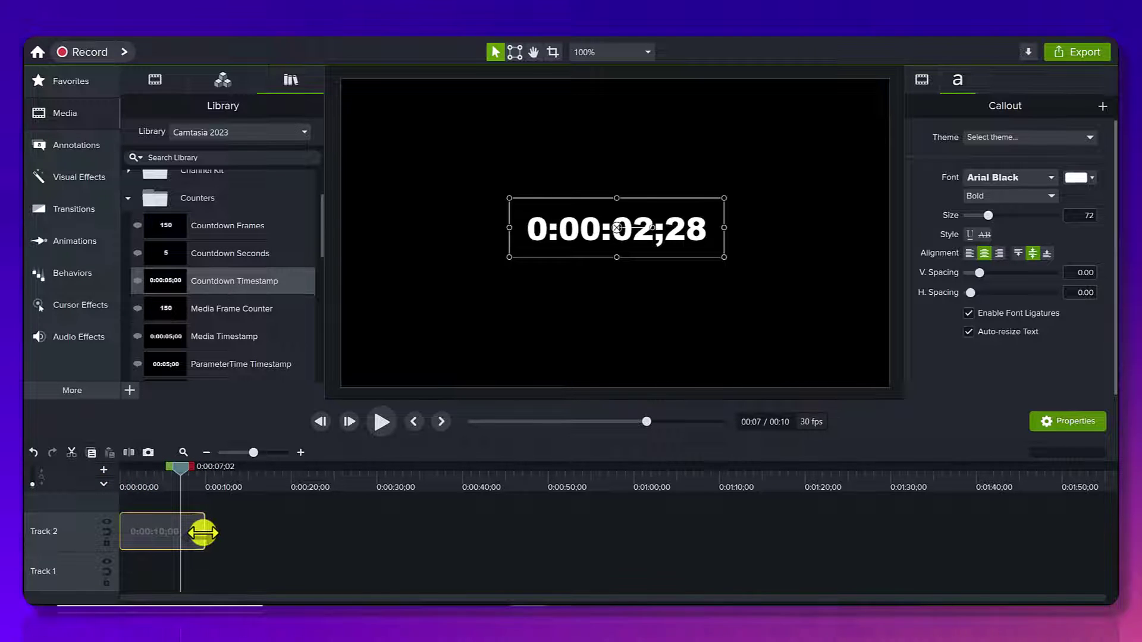
left_click(199, 453)
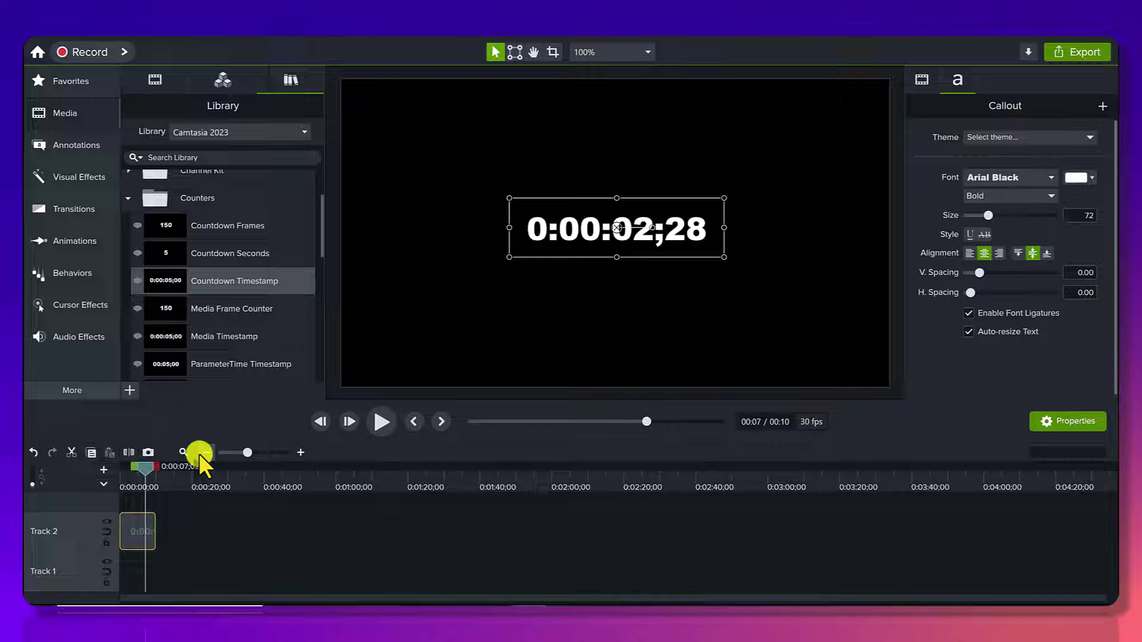
left_click_drag(155, 532, 359, 543)
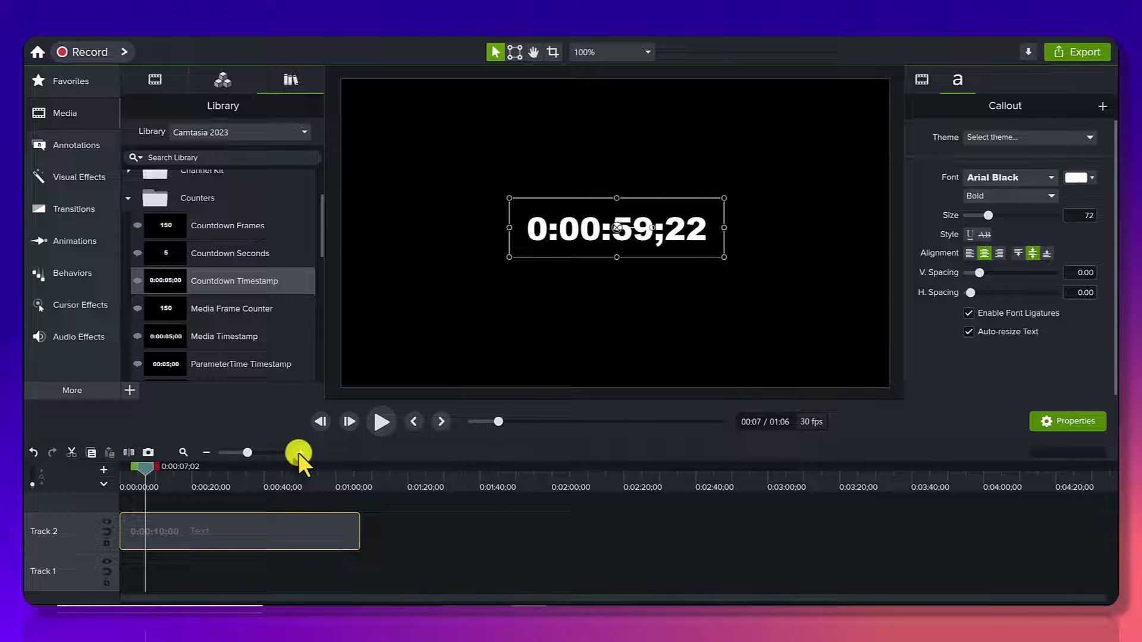
- Trim the Countdown Timestamp clip to end exactly at the one-minute mark
left_click(300, 452)
left_click(300, 452)
scroll(344, 527, "right", 10)
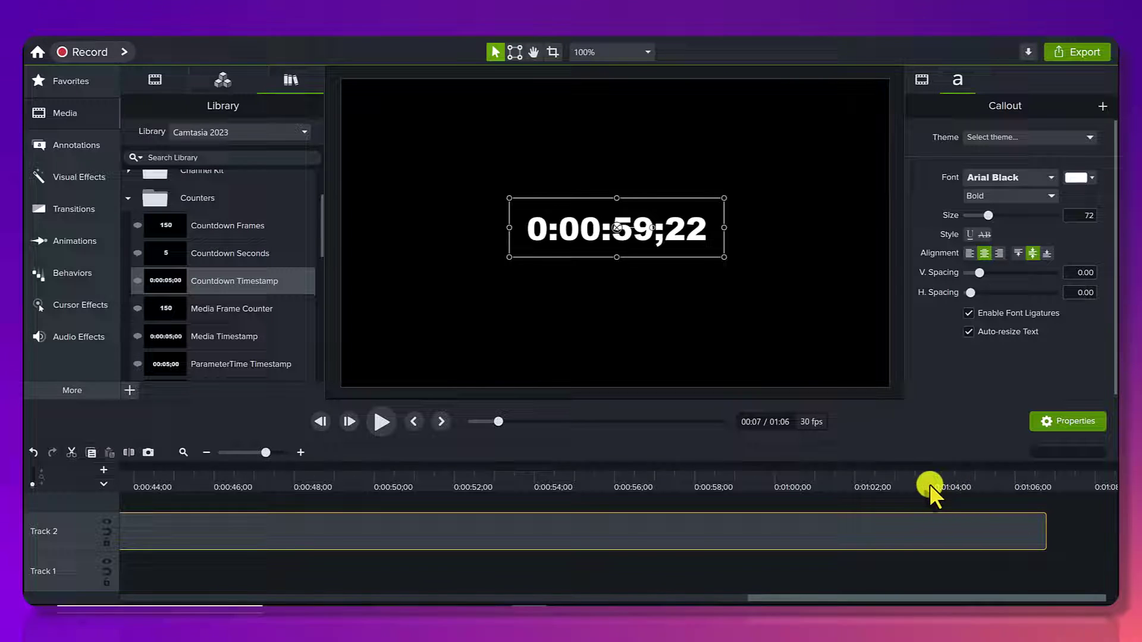
left_click(774, 482)
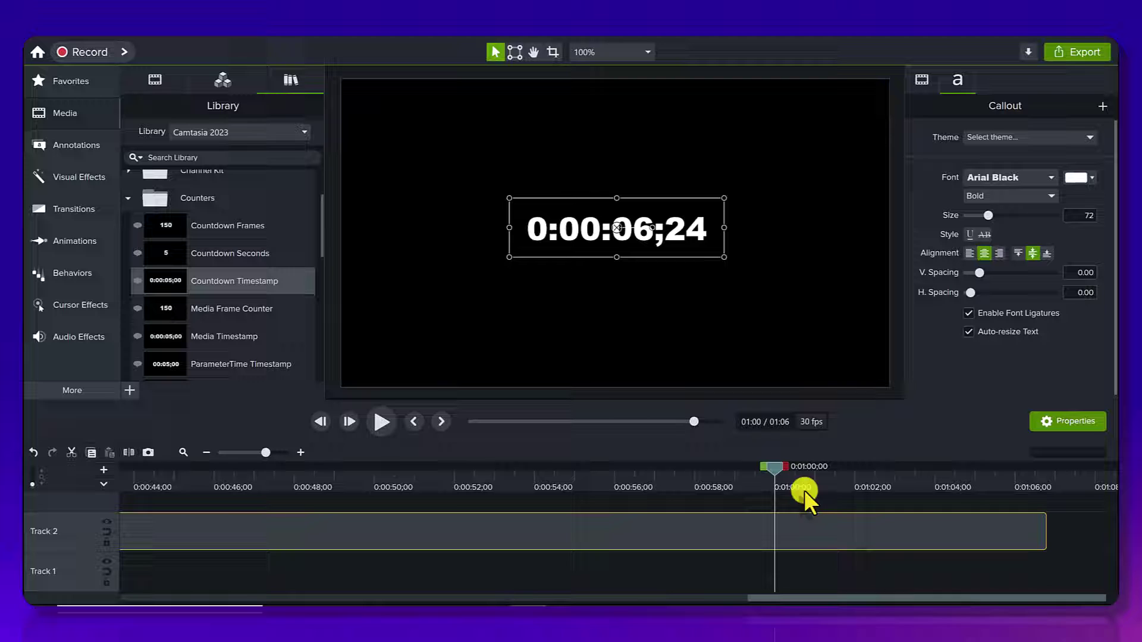
left_click_drag(1044, 537, 777, 539)
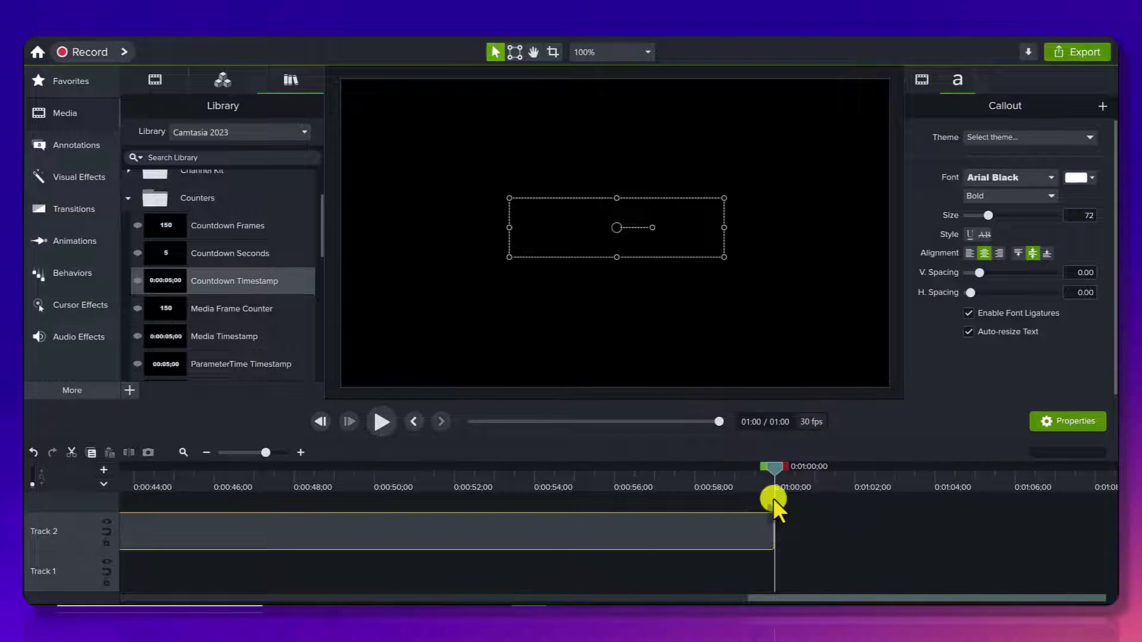
- Move the timestamp counter to the canvas's lower-left corner
left_click(614, 473)
left_click(159, 471)
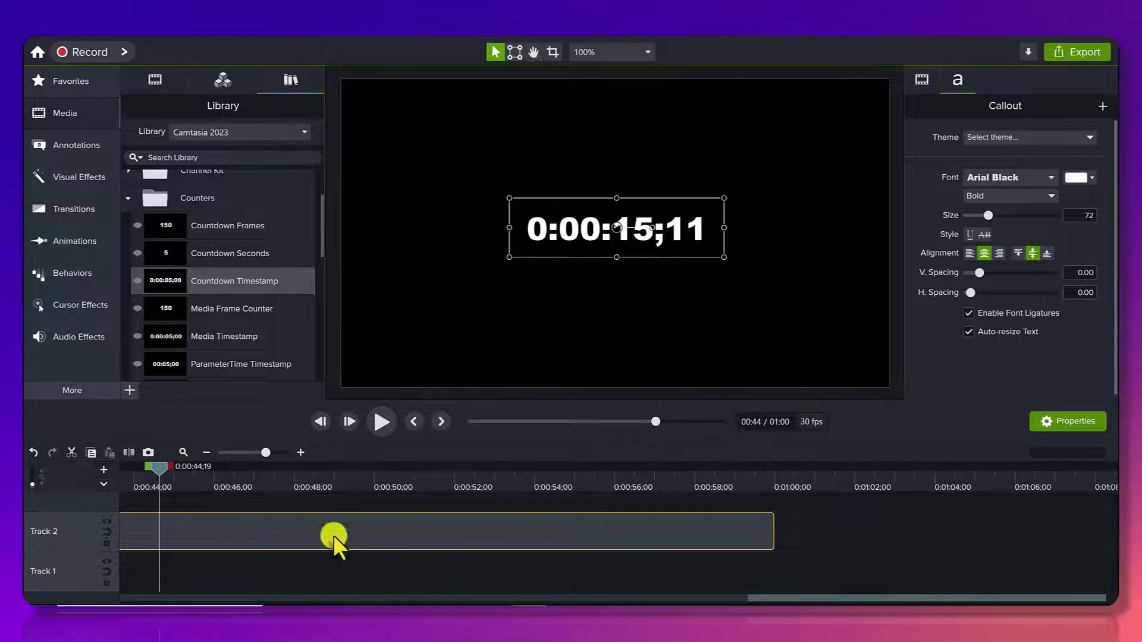
left_click_drag(989, 596, 26, 566)
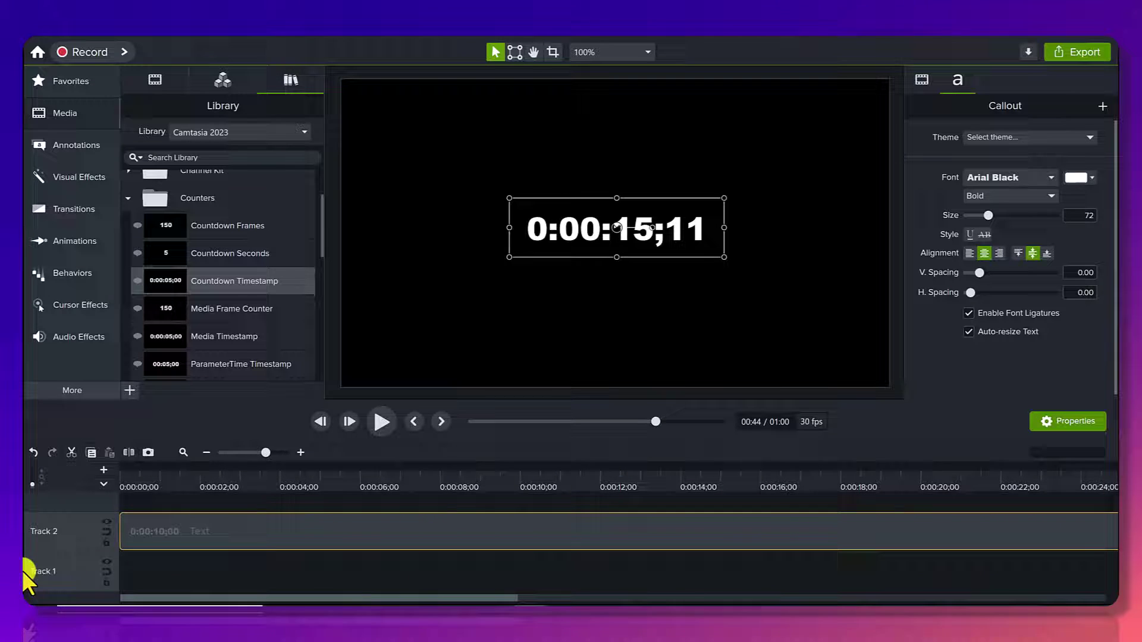
left_click_drag(545, 227, 375, 354)
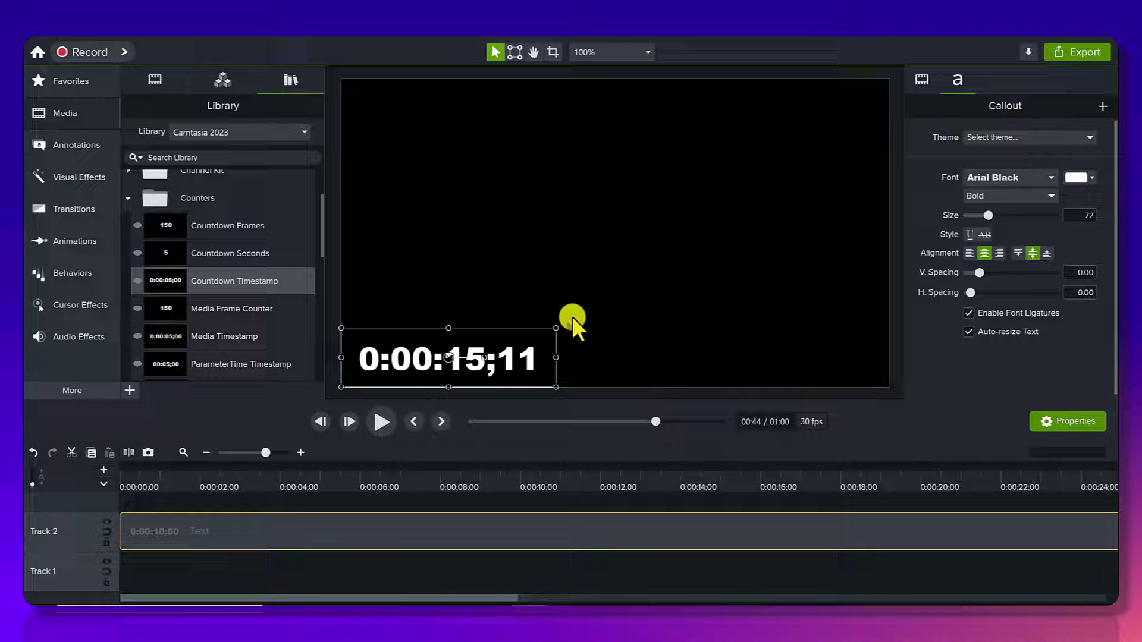
- Play the countdown from the start, then stop and park the playhead near 8 seconds
left_click_drag(138, 480, 84, 488)
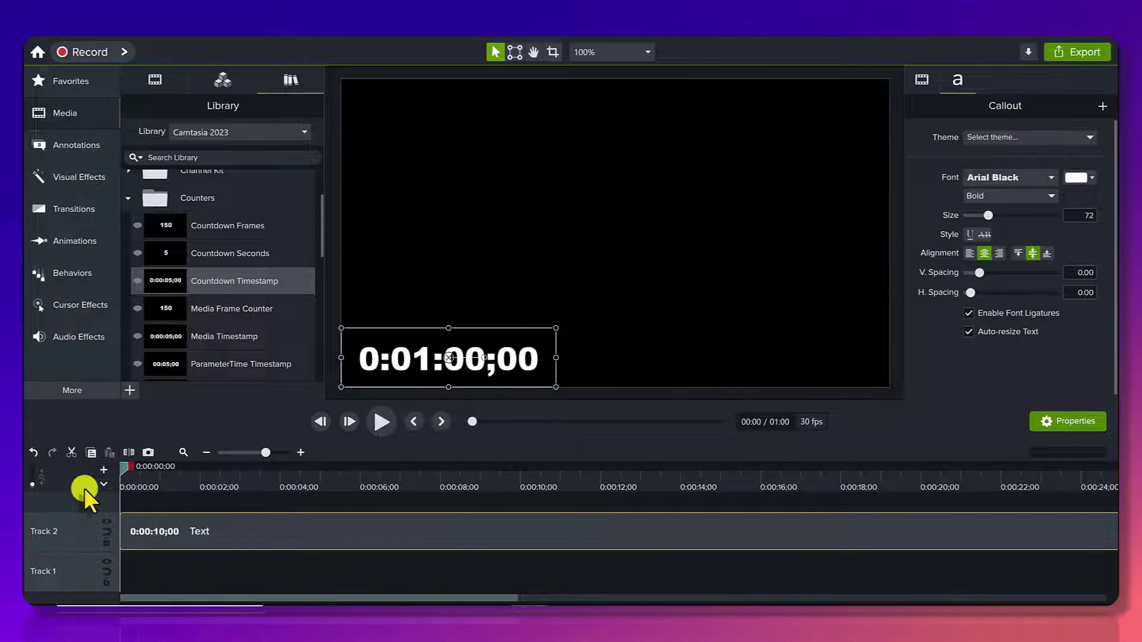
key("space")
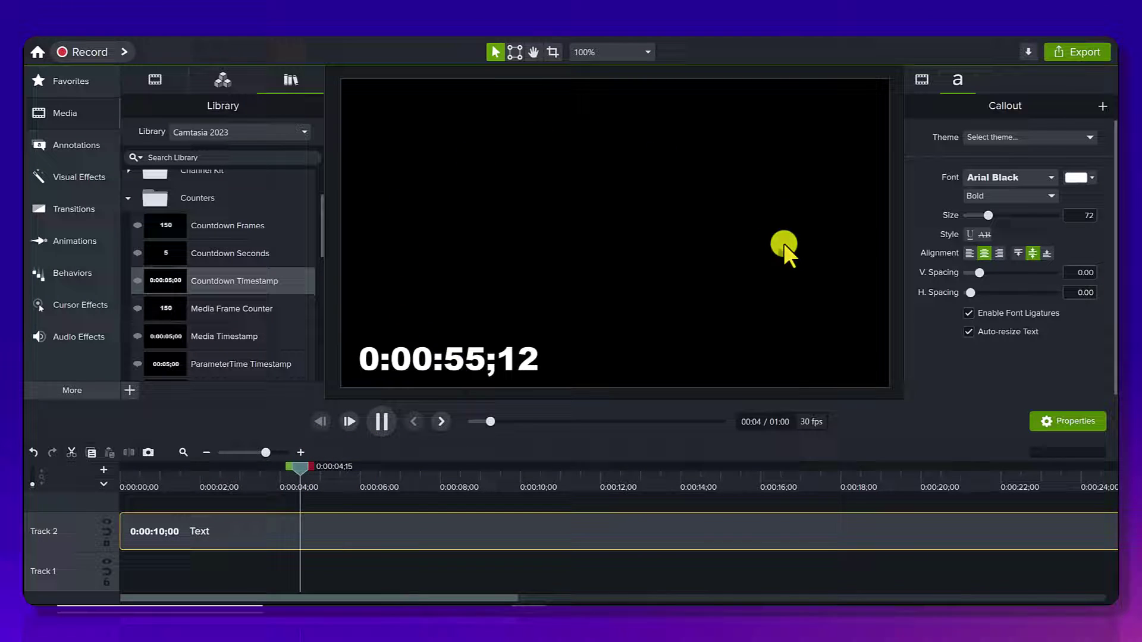
left_click(384, 421)
left_click(434, 348)
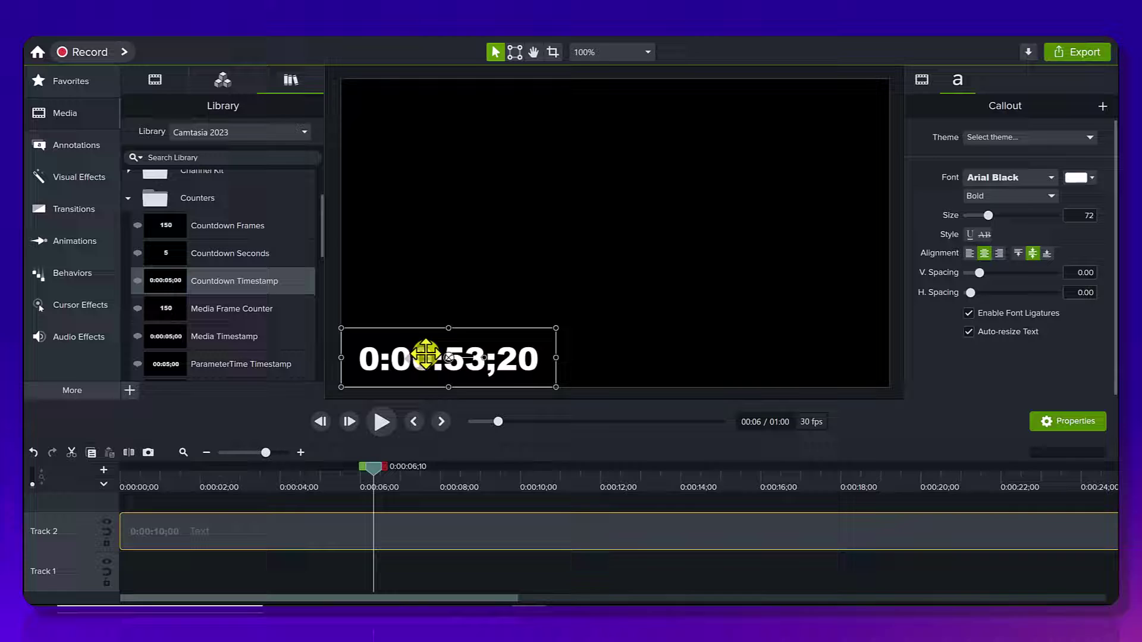
left_click(465, 468)
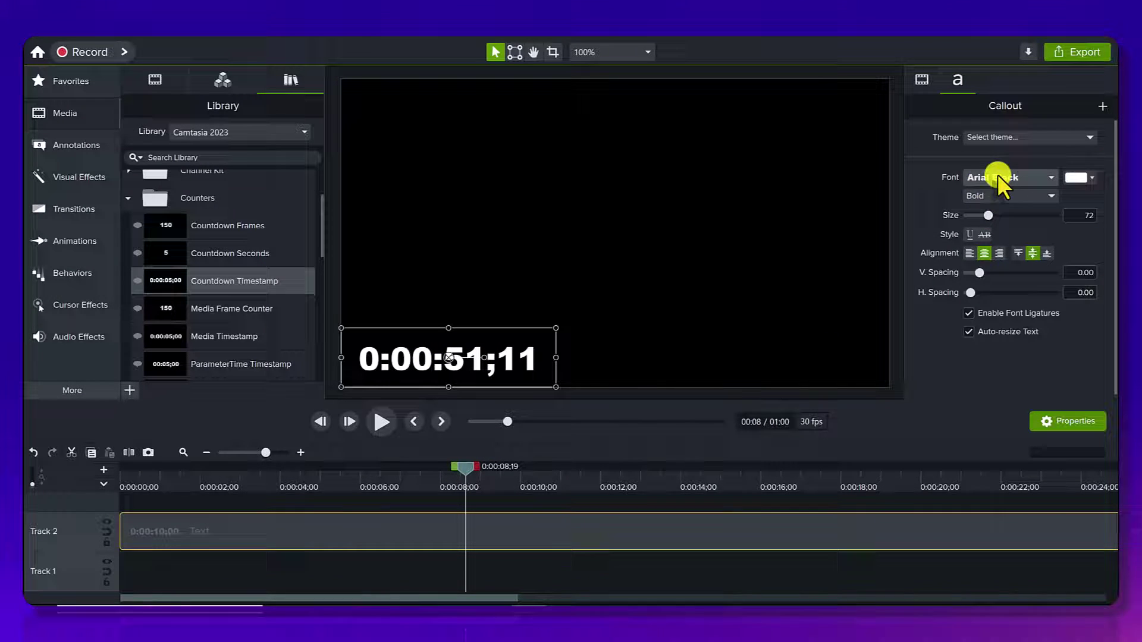
- Change the countdown timestamp's font colour from white to purple
left_click(1090, 173)
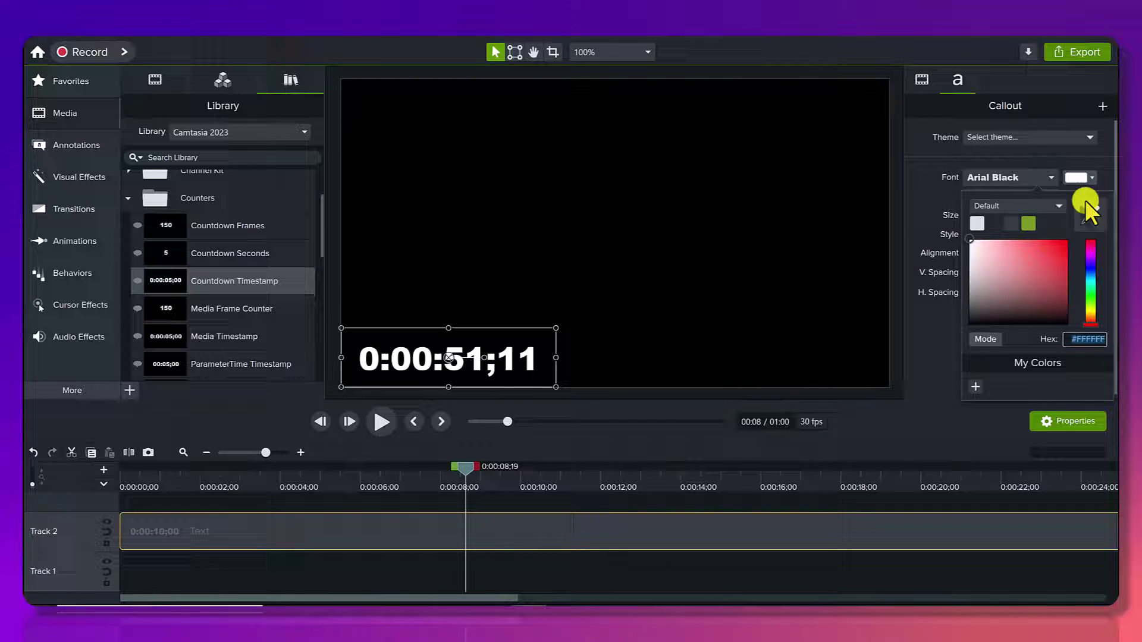
left_click(1094, 228)
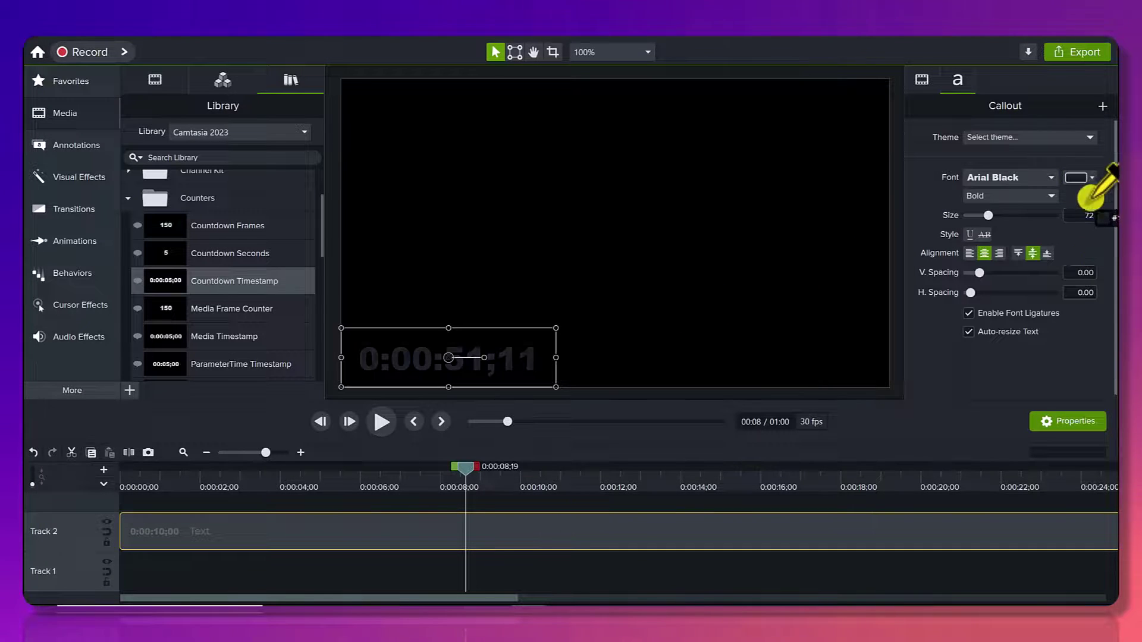
left_click(1091, 179)
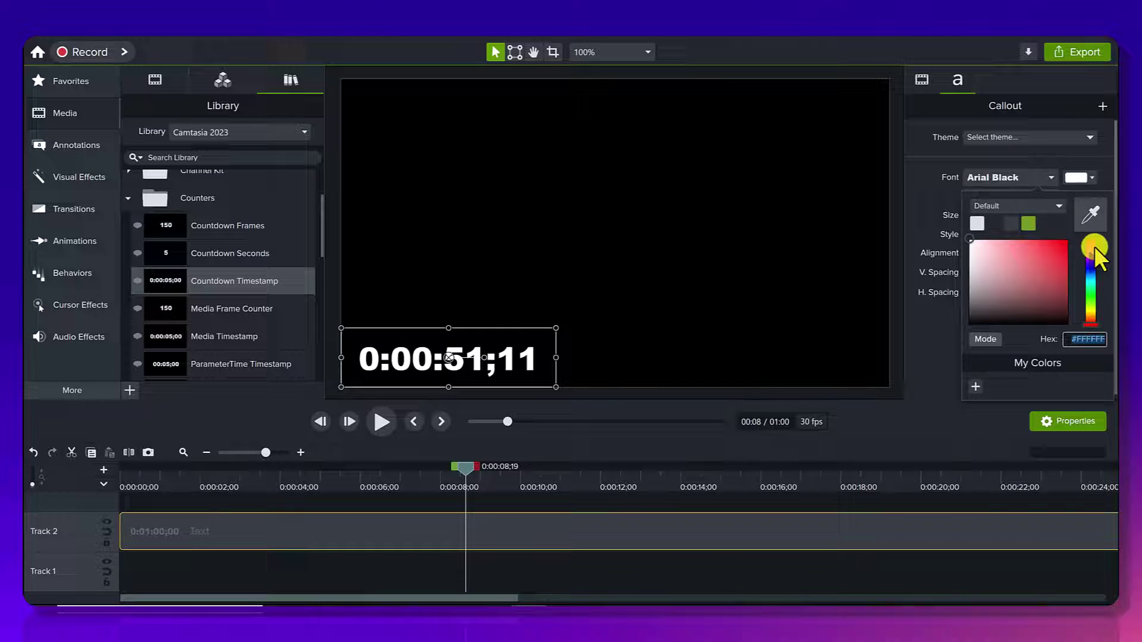
left_click_drag(1093, 258, 1093, 261)
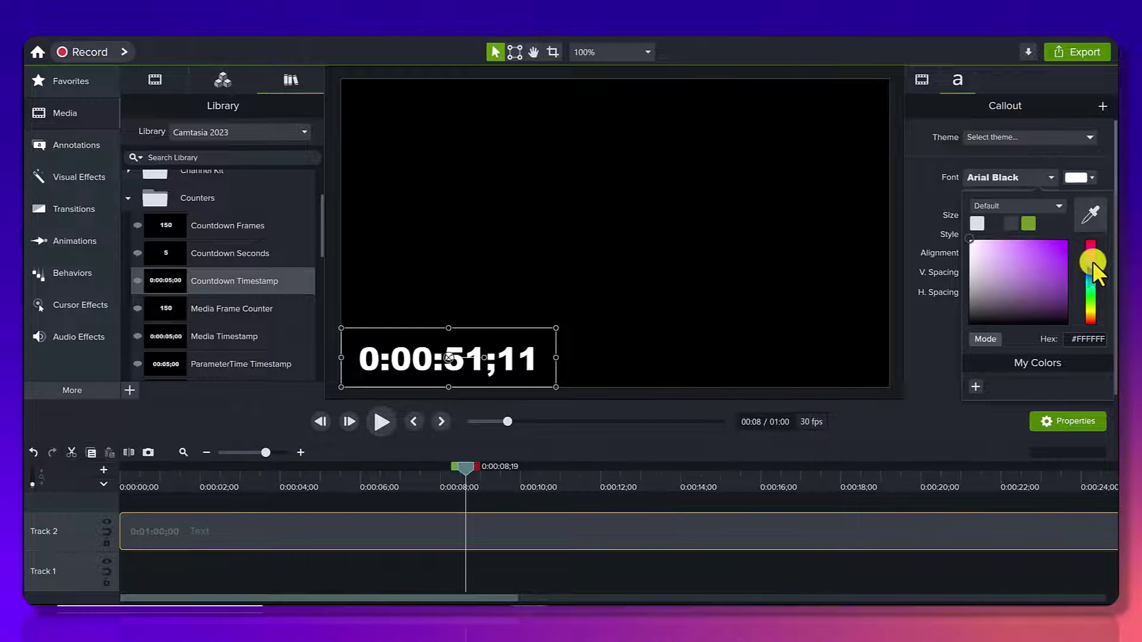
left_click(1064, 241)
- Preview the purple countdown from about 3 seconds, then select Media Timestamp in the Library
left_click(262, 481)
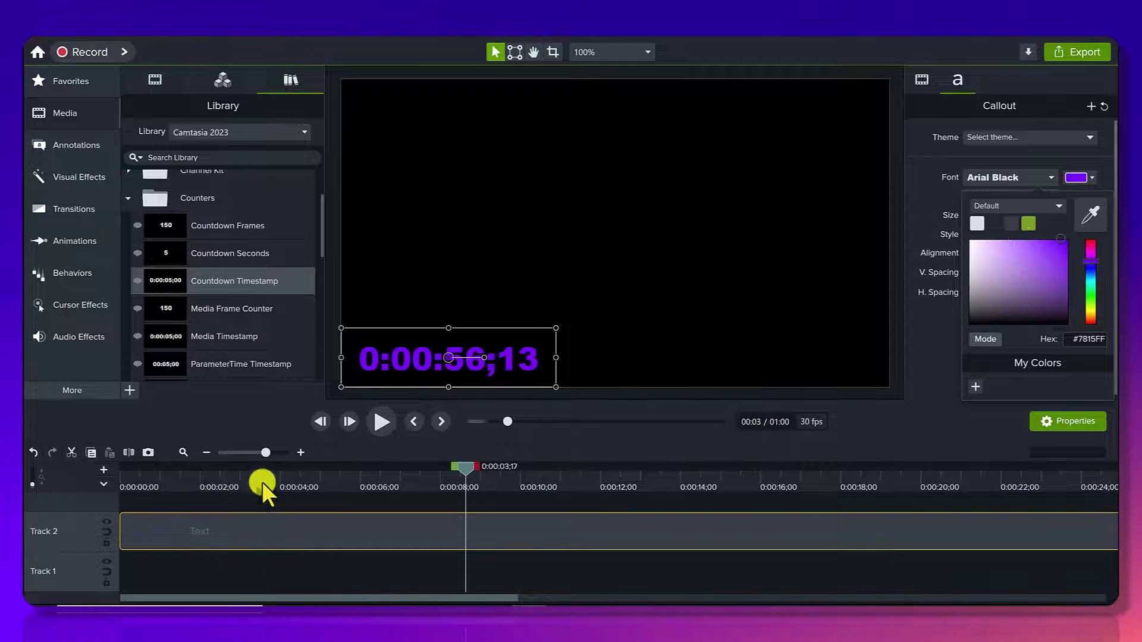
left_click(383, 429)
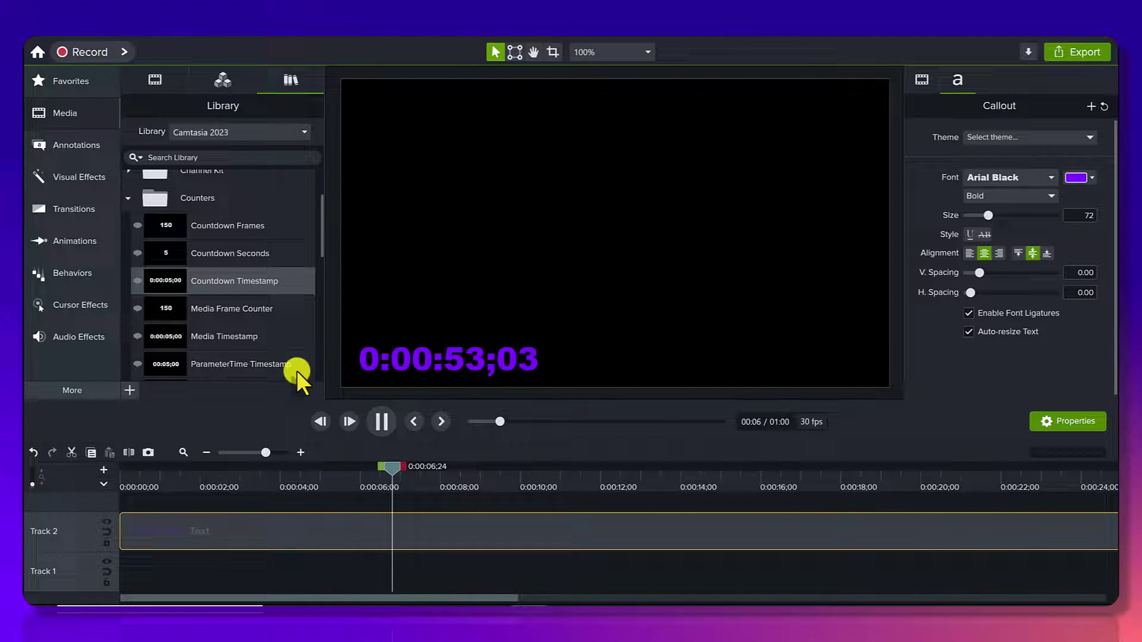
left_click(373, 427)
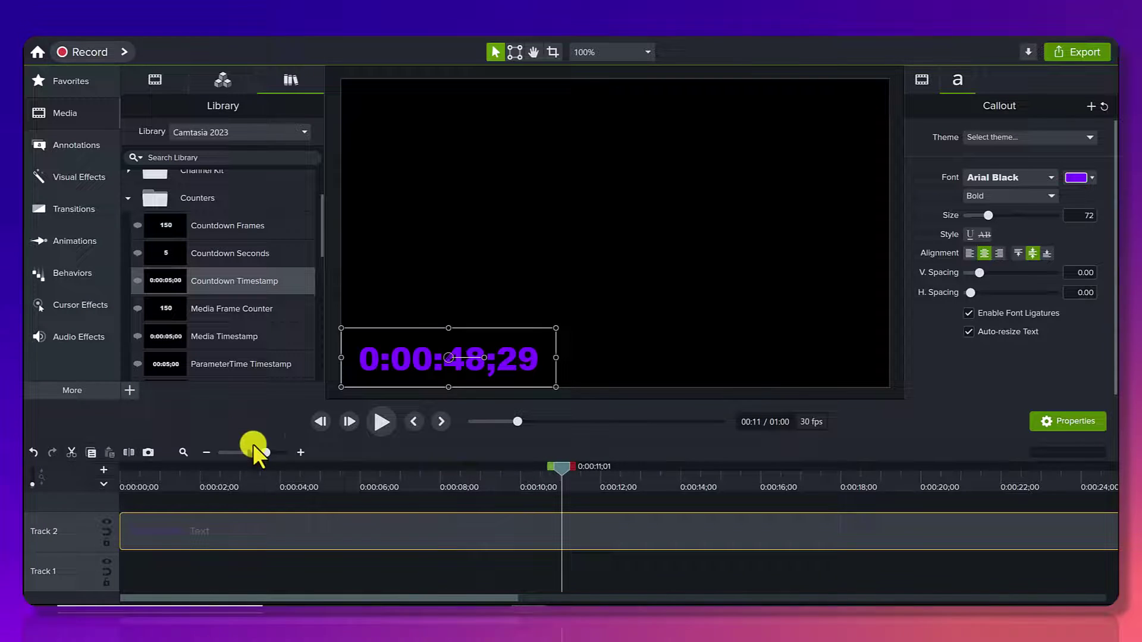
left_click(207, 340)
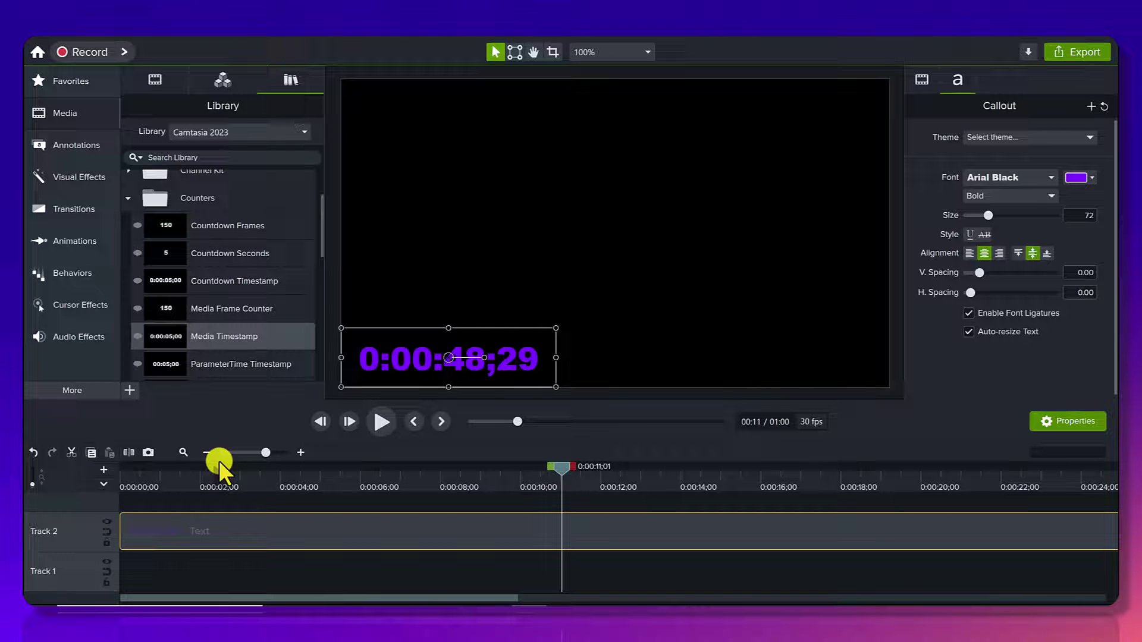
- Replace the countdown clip with a Media Timestamp counter stretched to about 1:29
key("Delete")
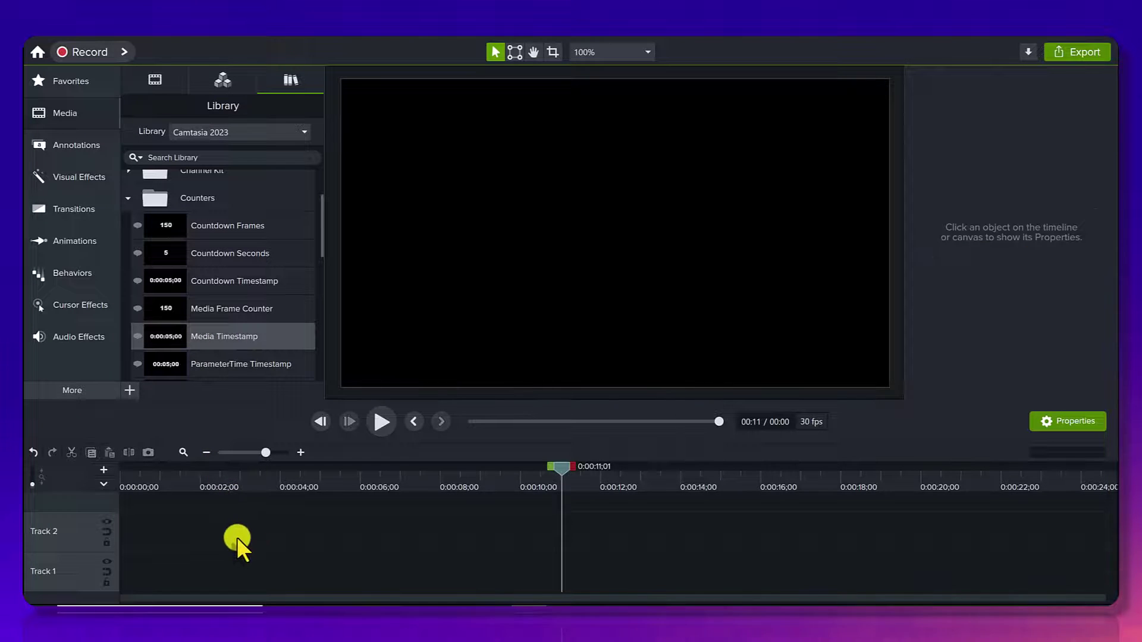
left_click_drag(194, 334, 469, 470)
left_click(206, 452)
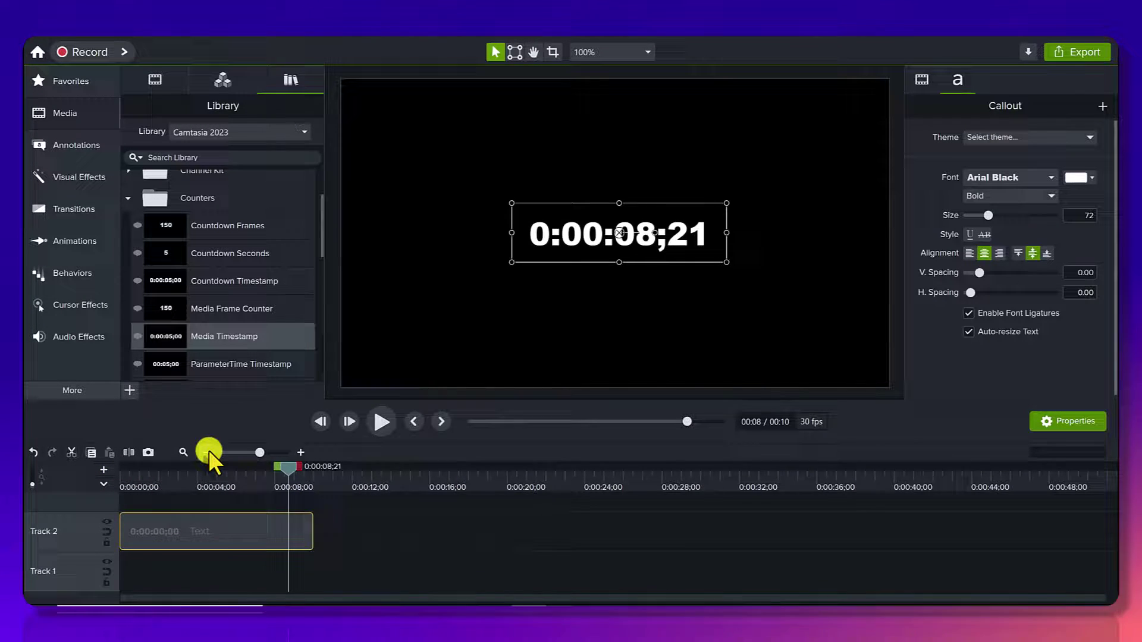
left_click(207, 452)
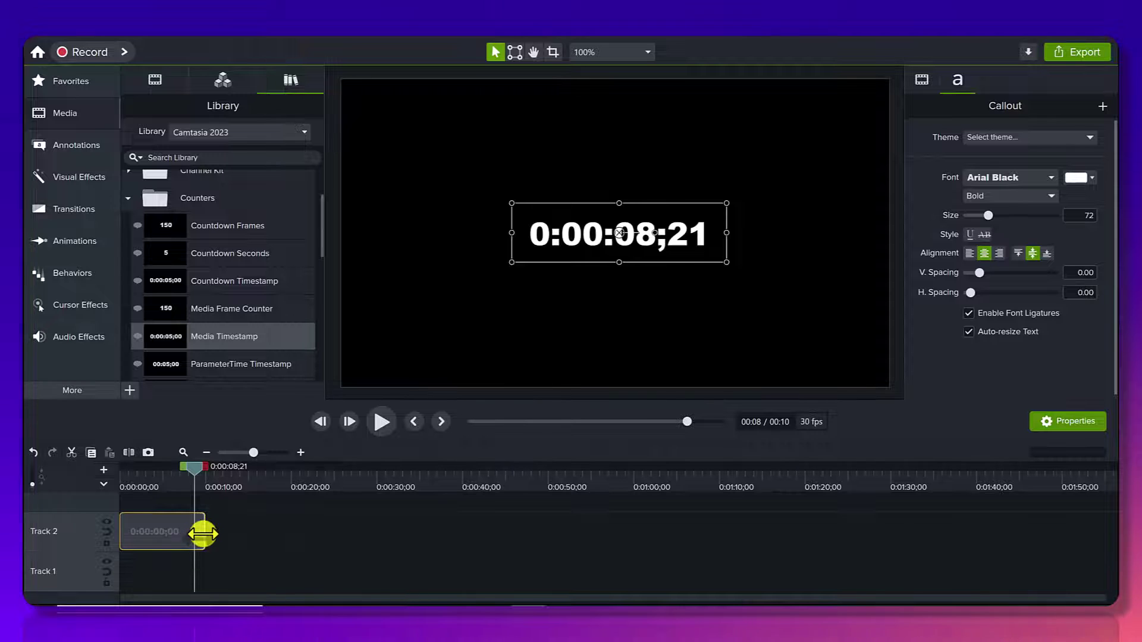
left_click_drag(202, 534, 883, 532)
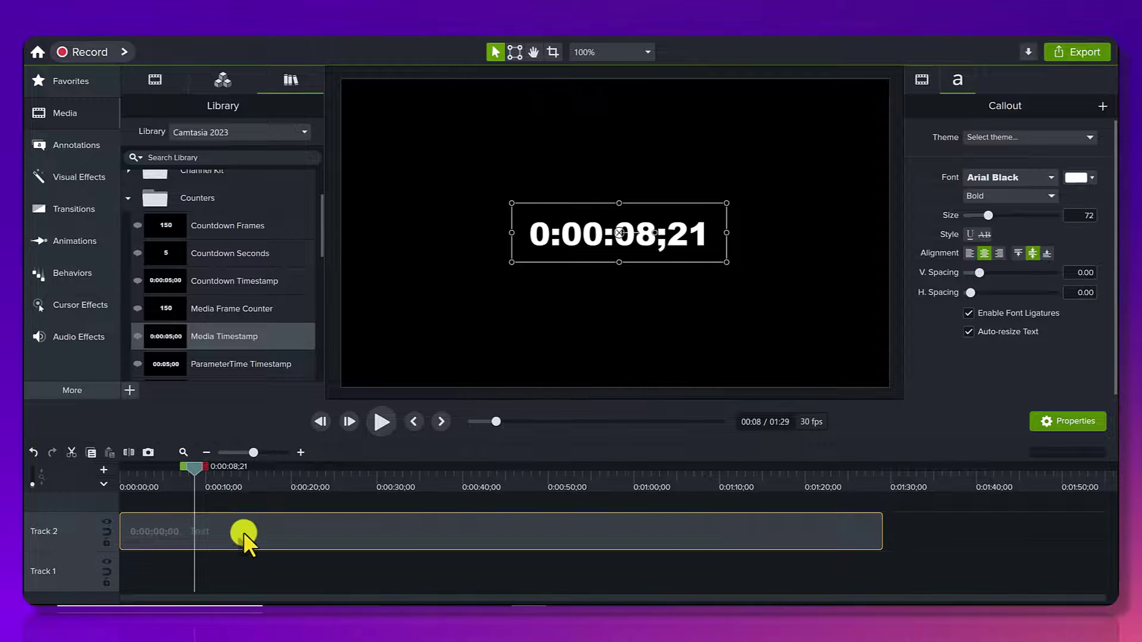
- Play the count-up timestamp from about 20 seconds and select its callout
left_click(294, 477)
left_click(383, 423)
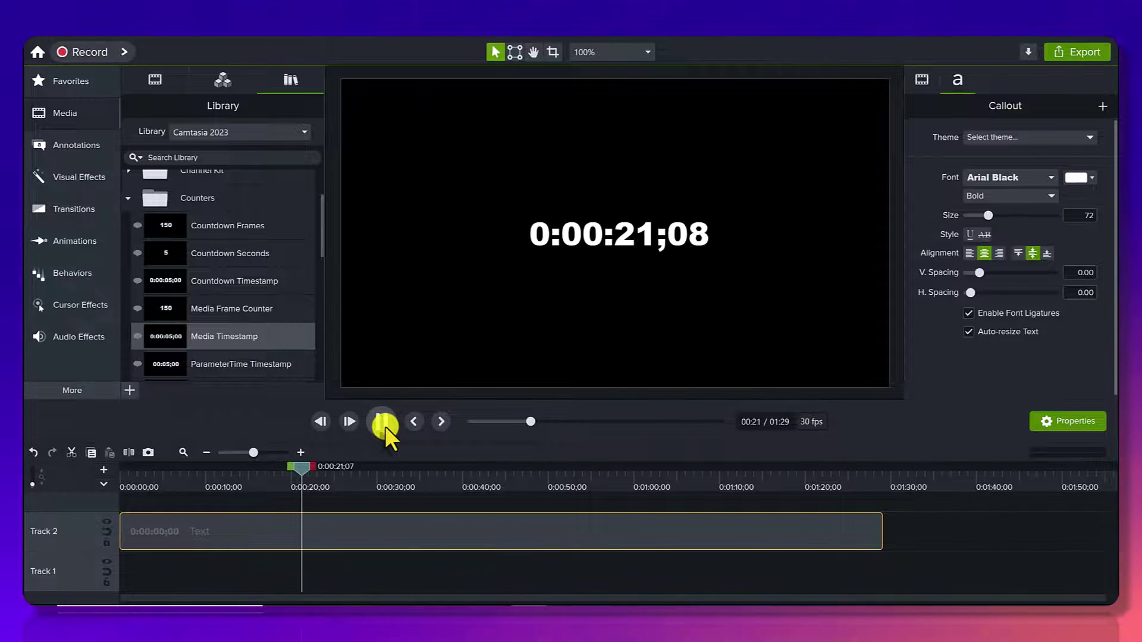
left_click(561, 232)
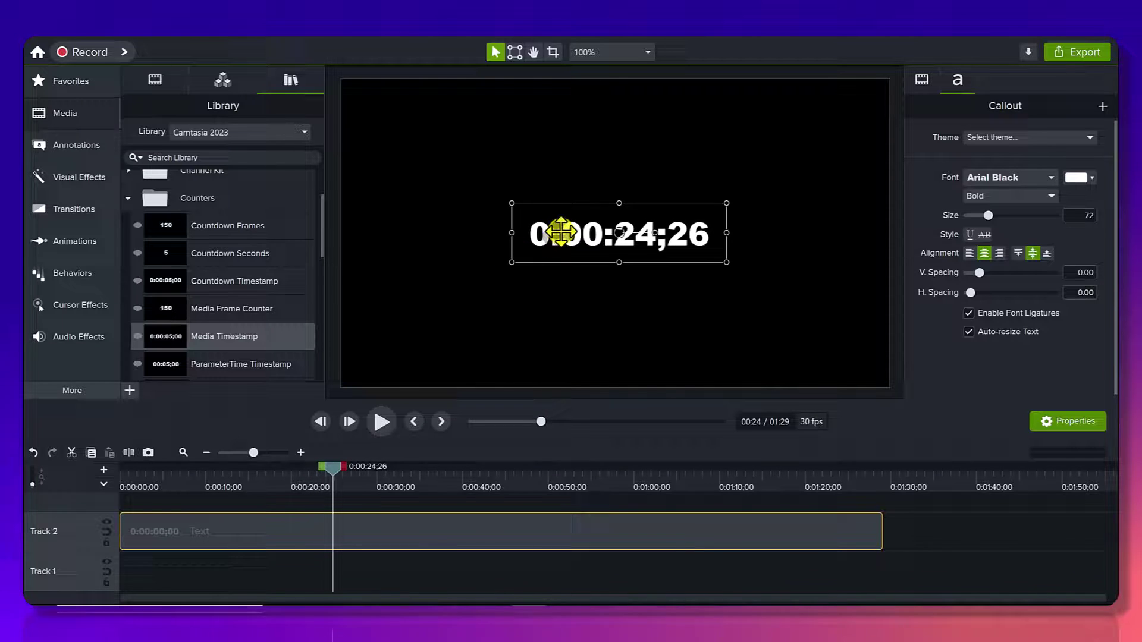
double_click(561, 232)
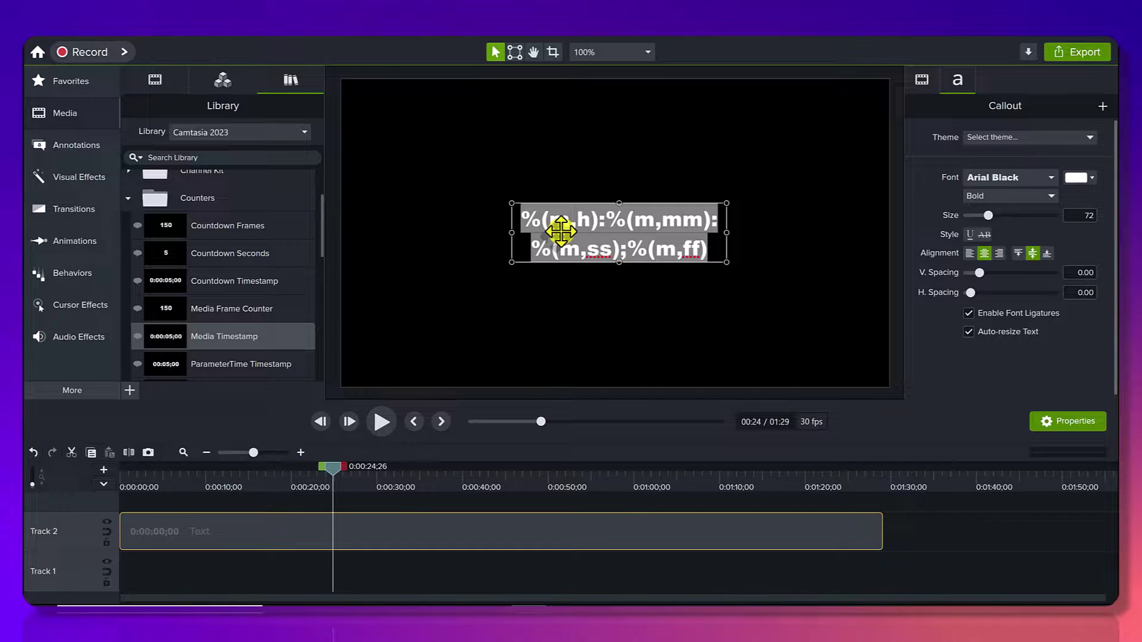
left_click(566, 313)
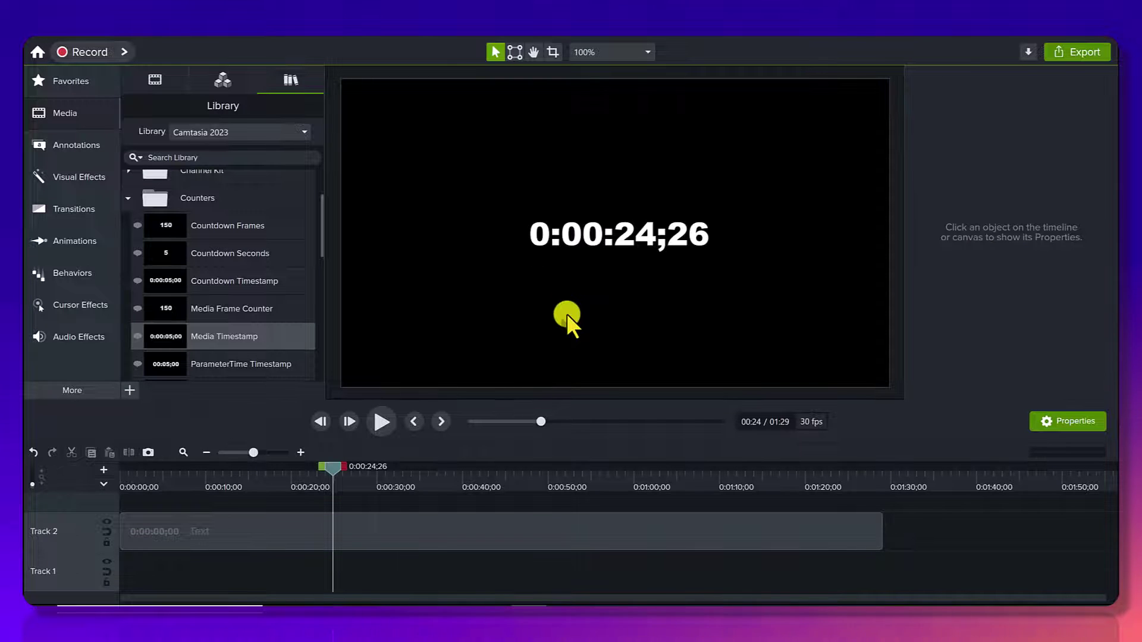
double_click(573, 232)
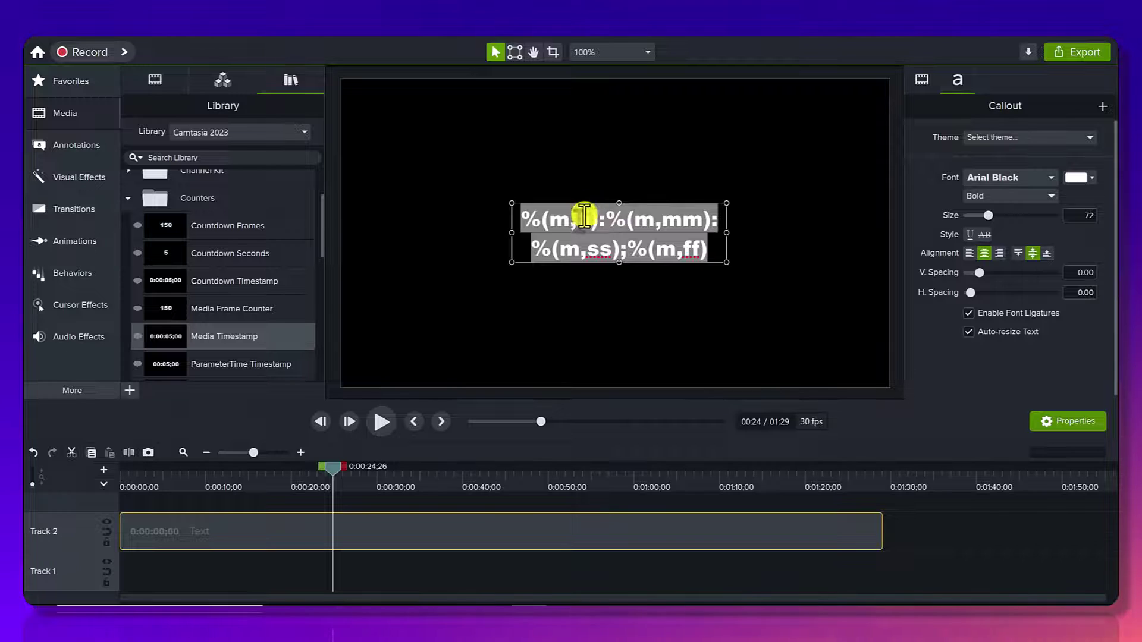
left_click(584, 324)
left_click(629, 234)
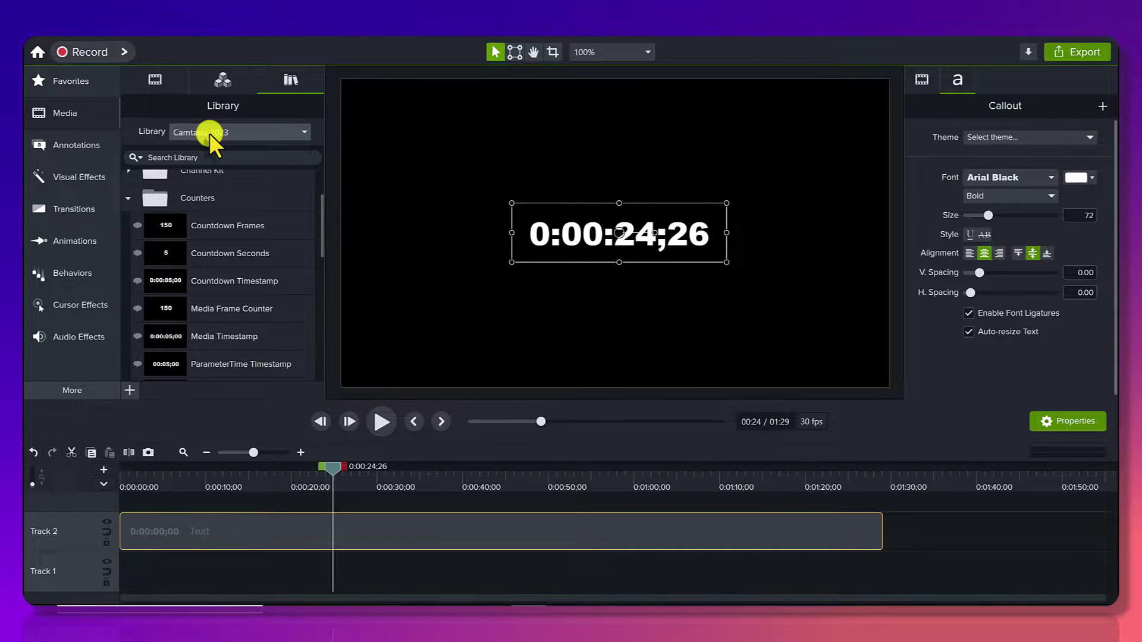
- Switch the media panel to the Camtasia Assets collection
left_click(222, 80)
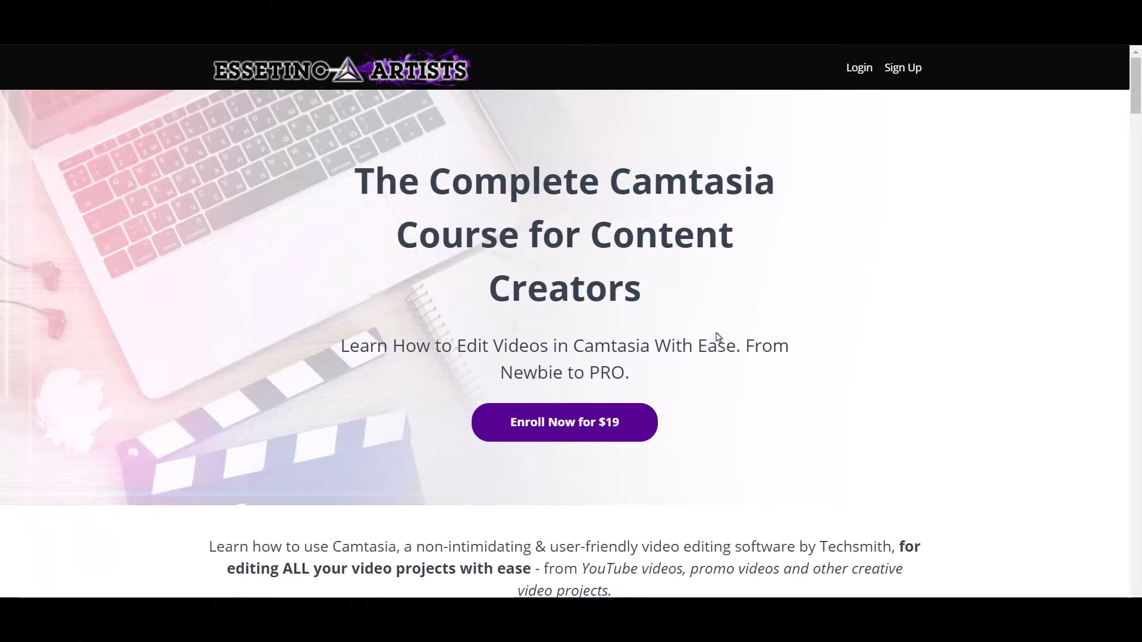
- Scroll past the promo video down to the Course Curriculum lesson list
scroll(698, 402, "down", 6)
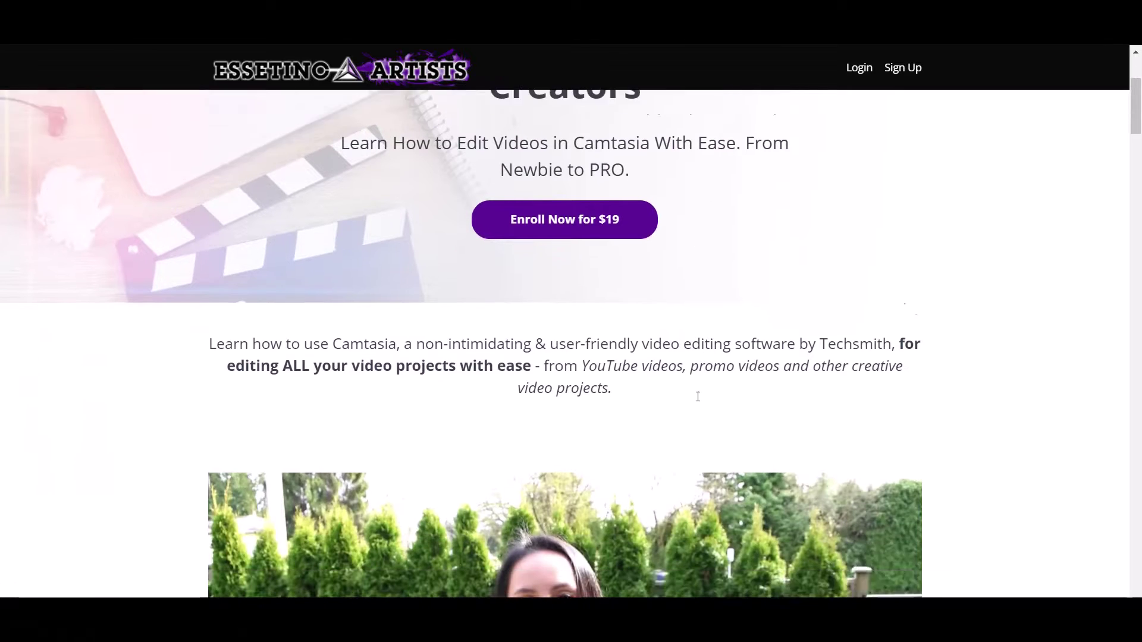
scroll(697, 397, "down", 6)
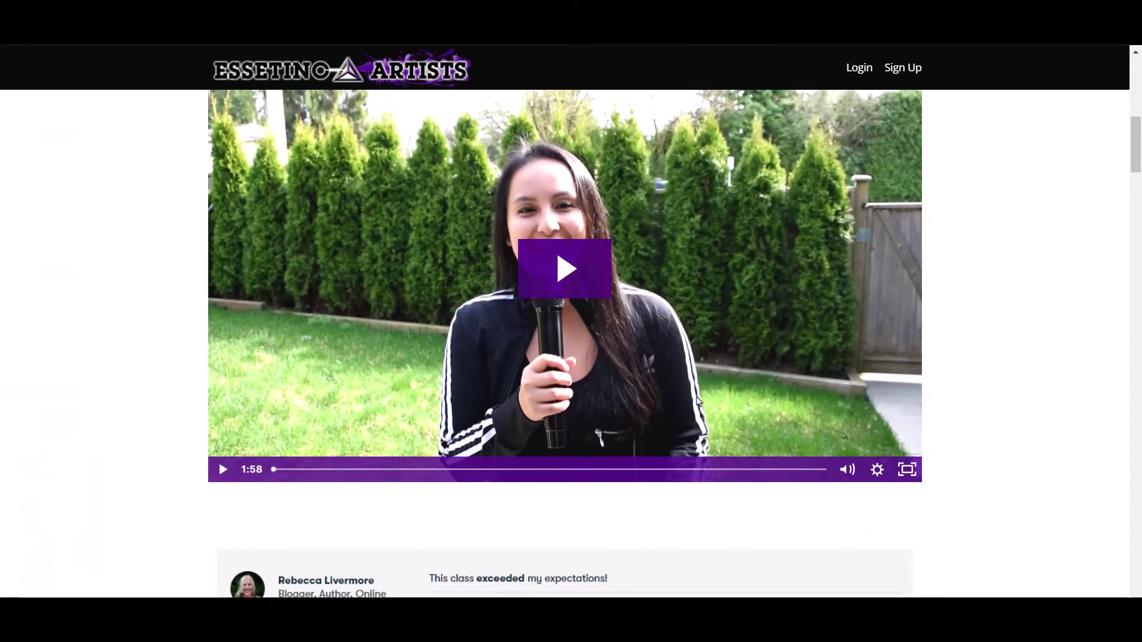
scroll(699, 402, "down", 5)
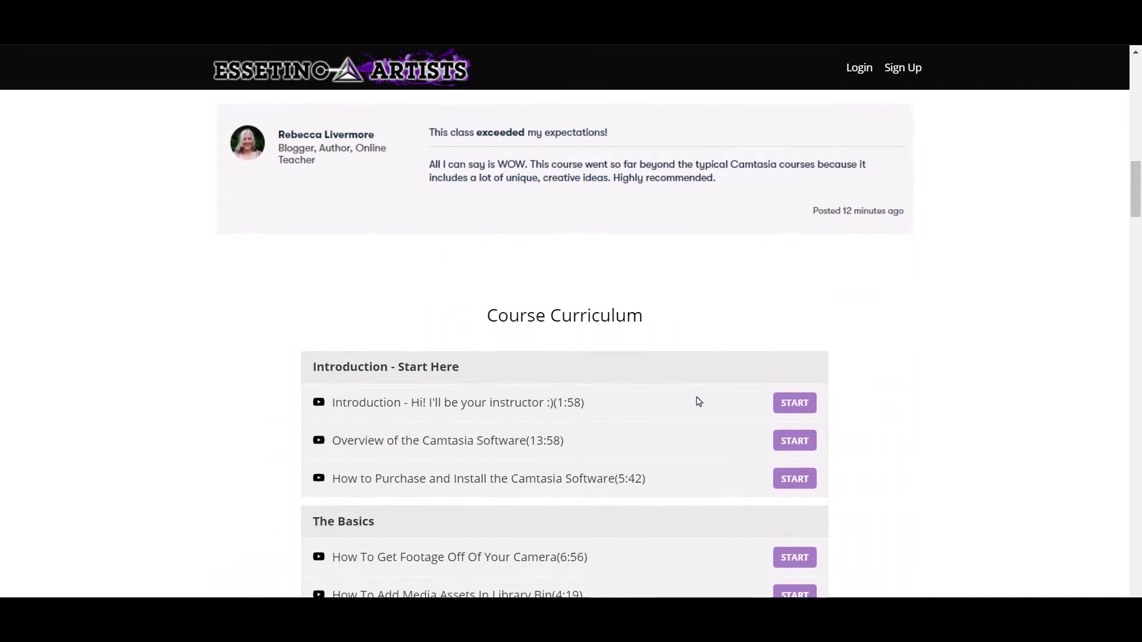
scroll(698, 402, "down", 4)
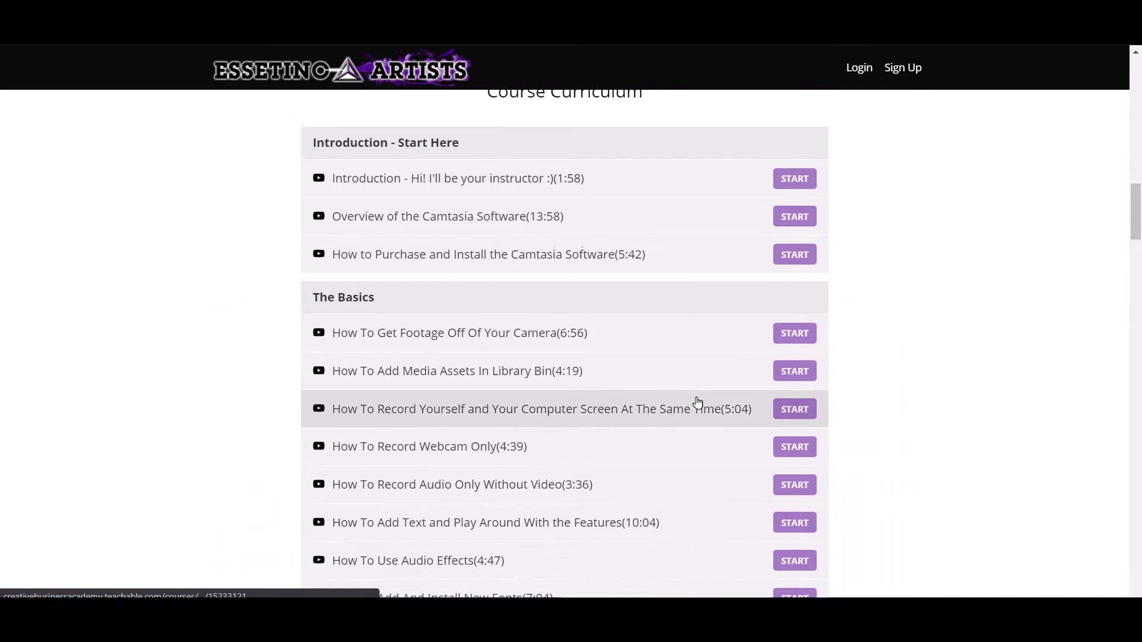
scroll(698, 402, "down", 3)
scroll(698, 403, "down", 8)
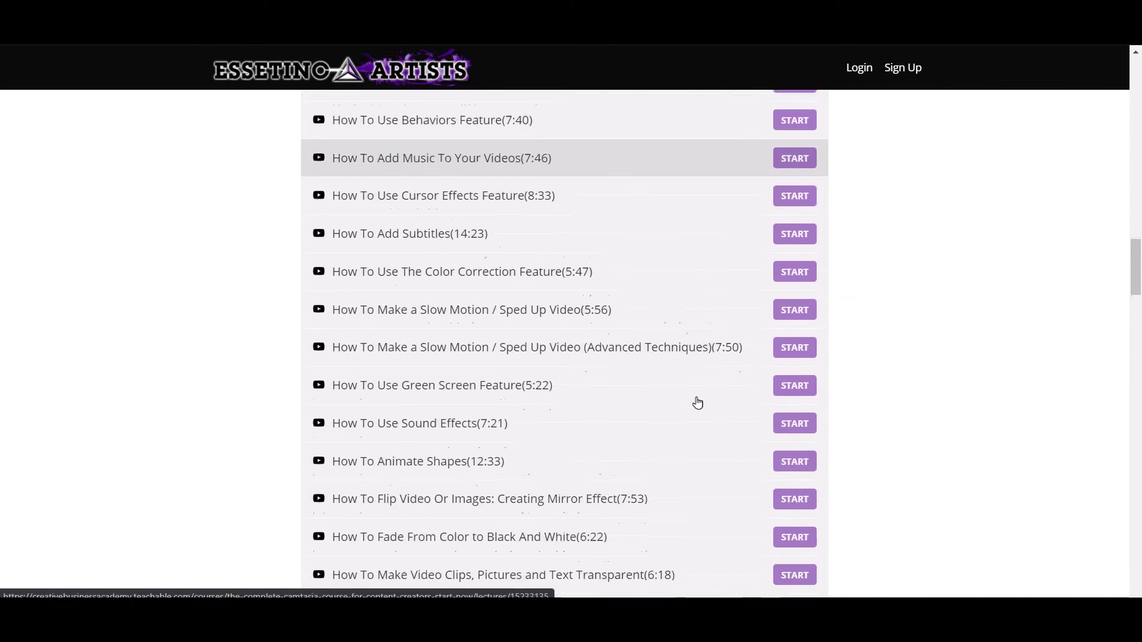